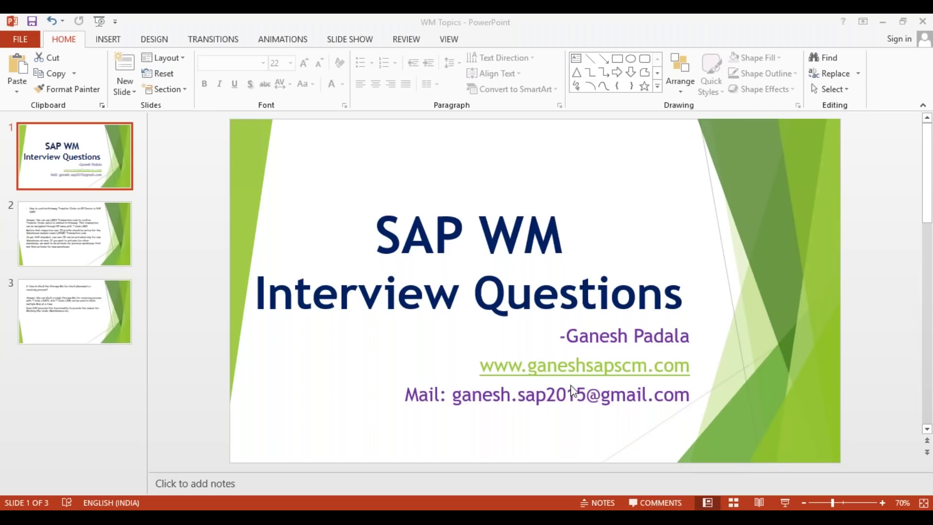
Show slide 3, the question on blocking storage bins answered with LS02N and LS06
{"action": "left_click", "coordinate": [93, 321]}
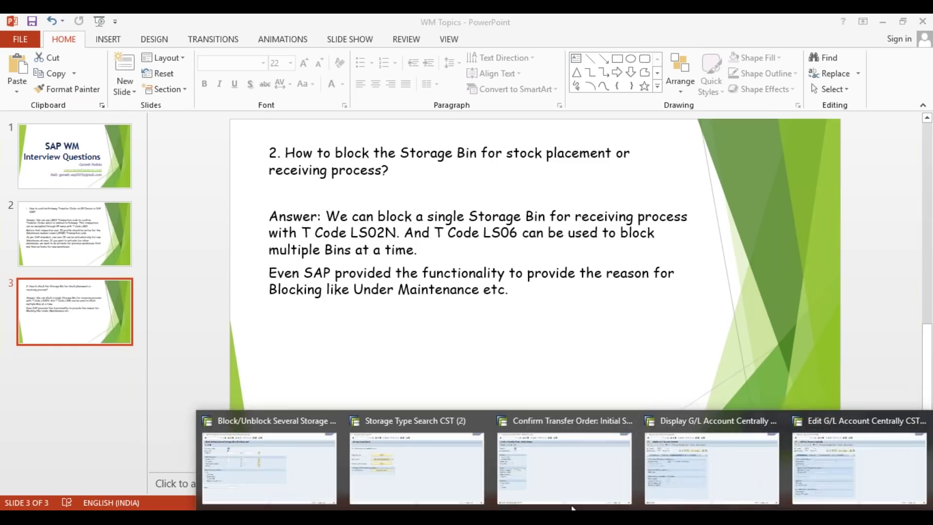
Start the customizing transaction SPRO in the SAP session
{"action": "mouse_move", "coordinate": [452, 471]}
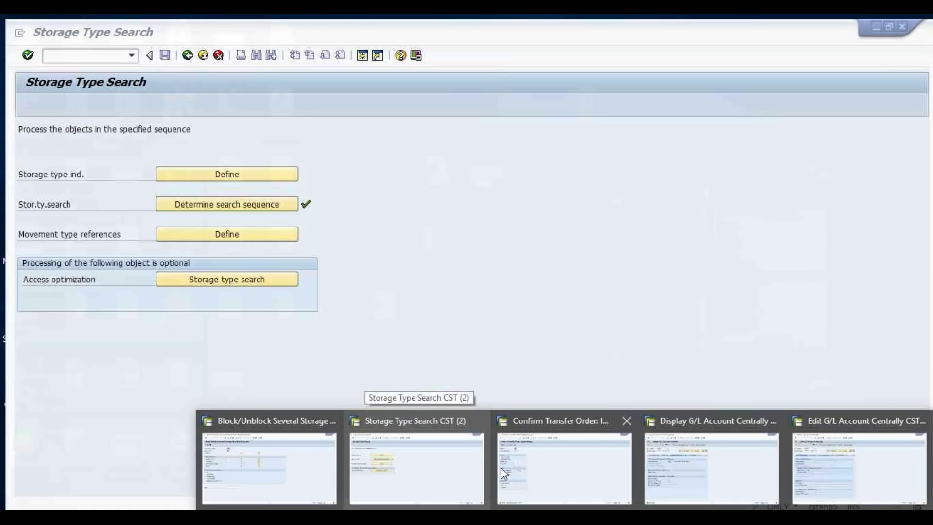
{"action": "left_click", "coordinate": [450, 466]}
{"action": "type", "text": "/ns"}
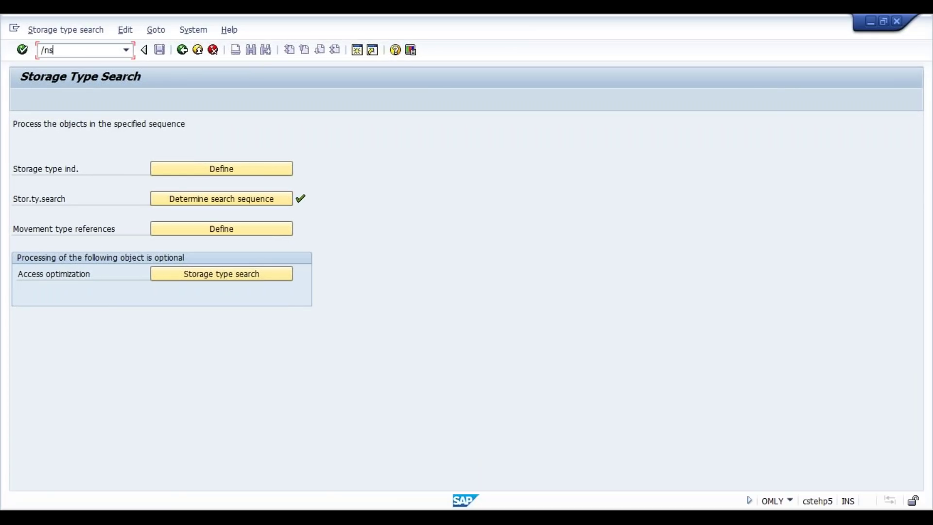
{"action": "key", "text": "BackSpace"}
{"action": "key", "text": "BackSpace"}
{"action": "key", "text": "BackSpace"}
{"action": "type", "text": "/nspro"}
{"action": "key", "text": "Return"}
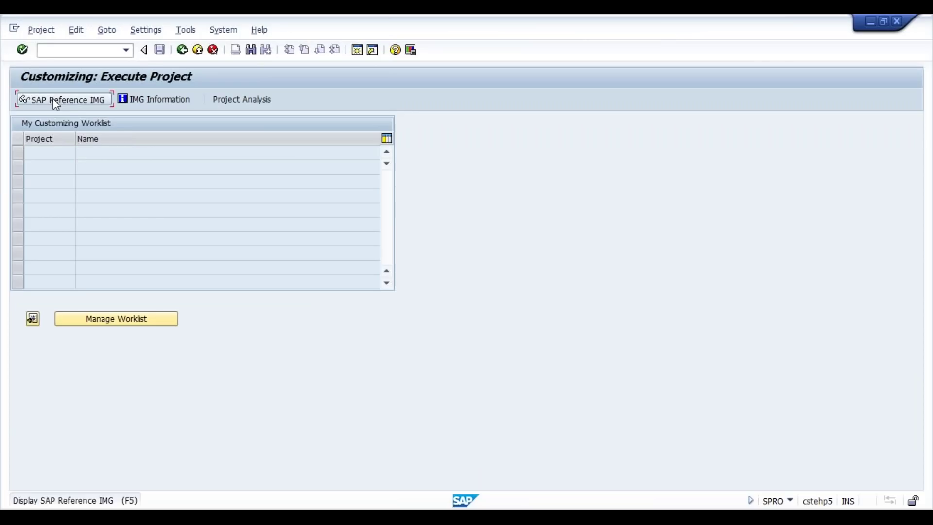
Run Define Blocking Reasons under Logistics Execution > Warehouse Management > Master Data > Storage Bins
{"action": "left_click", "coordinate": [25, 99]}
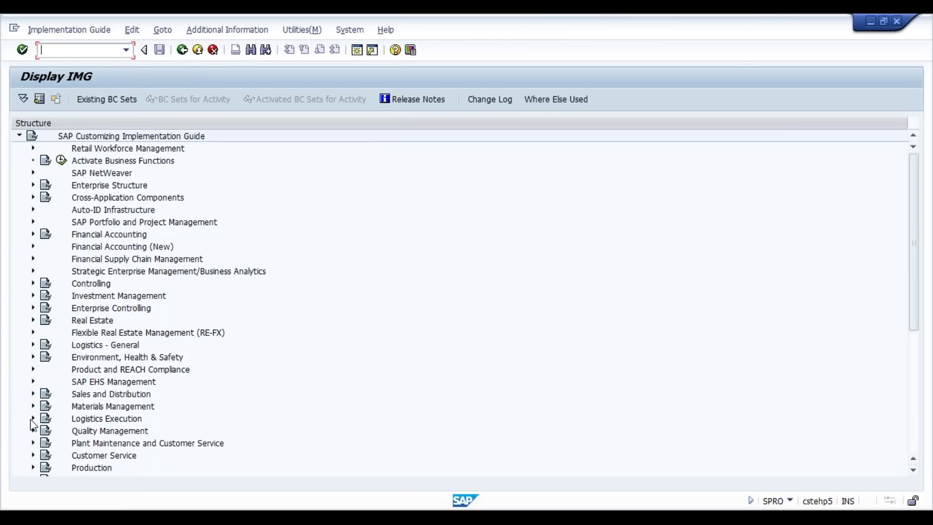
{"action": "left_click", "coordinate": [32, 419]}
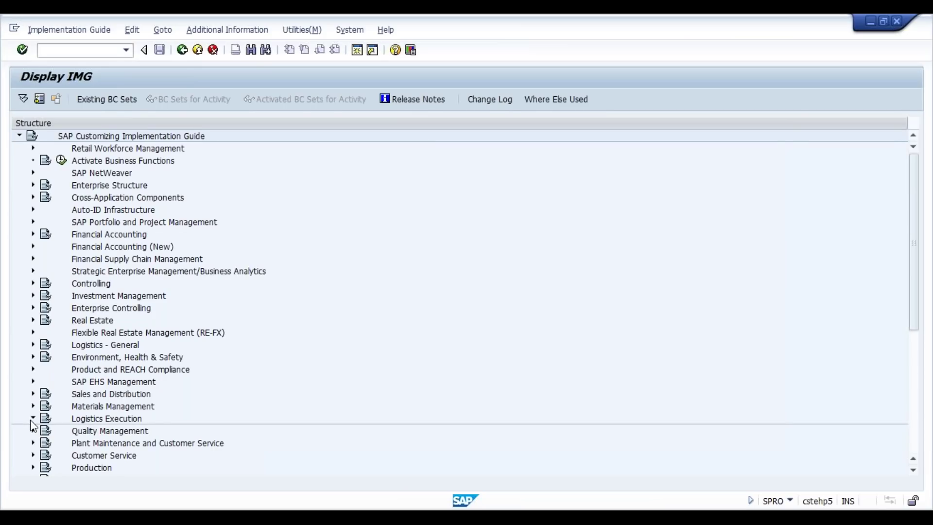
{"action": "left_click", "coordinate": [46, 382]}
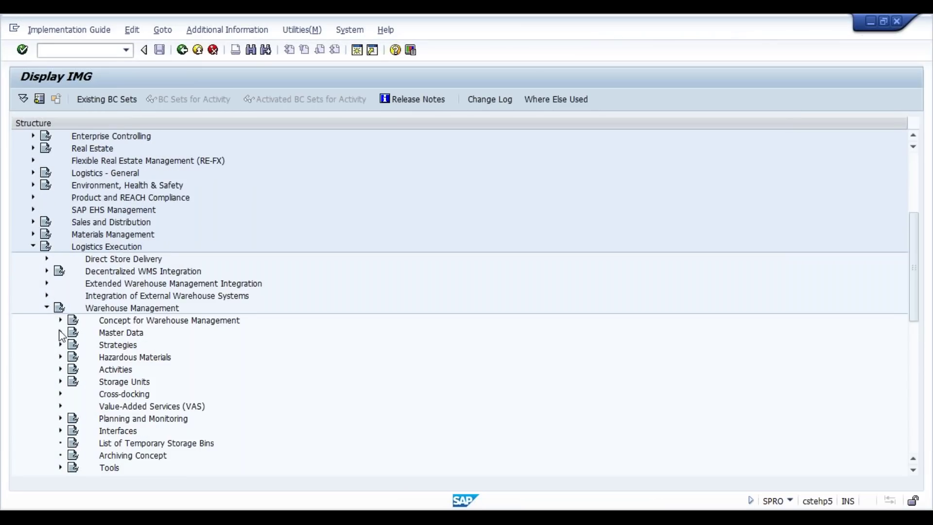
{"action": "left_click", "coordinate": [61, 332]}
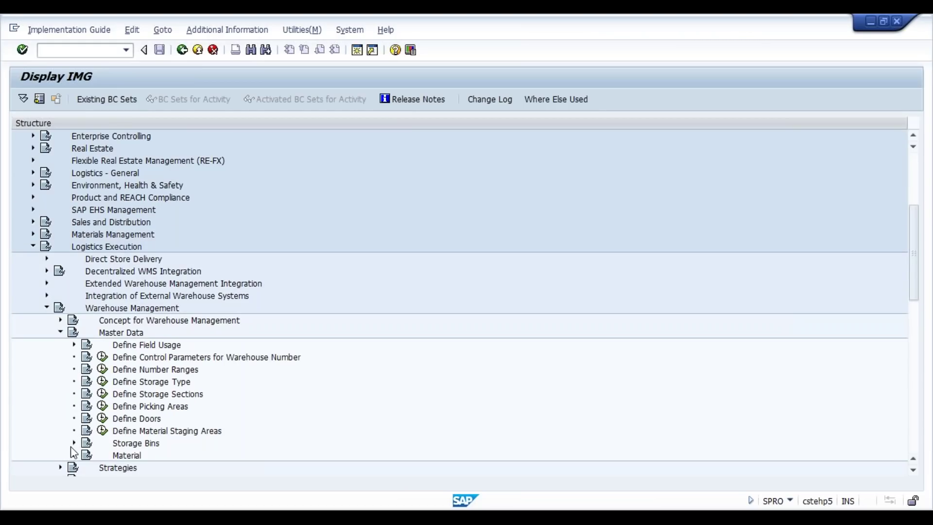
{"action": "left_click", "coordinate": [74, 443]}
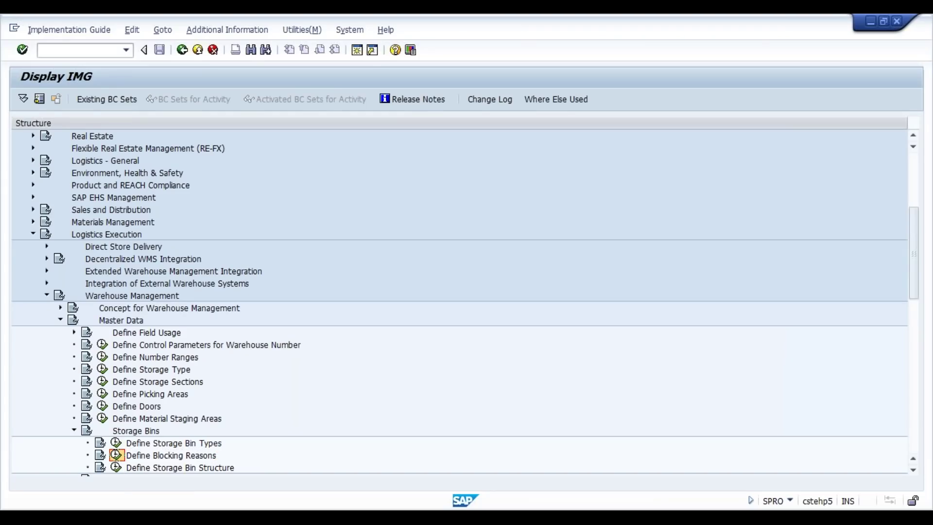
{"action": "left_click", "coordinate": [116, 455]}
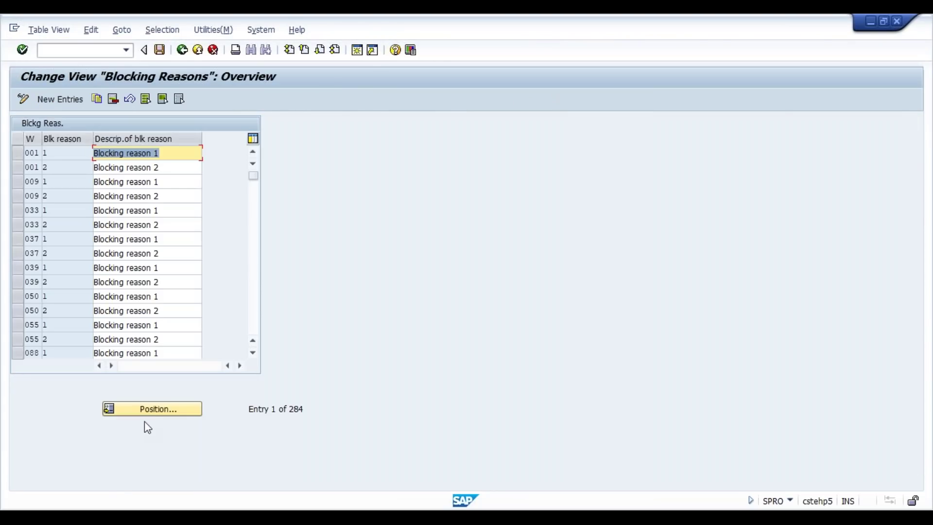
Position the Blocking Reasons table at warehouse G01
{"action": "left_click", "coordinate": [152, 414]}
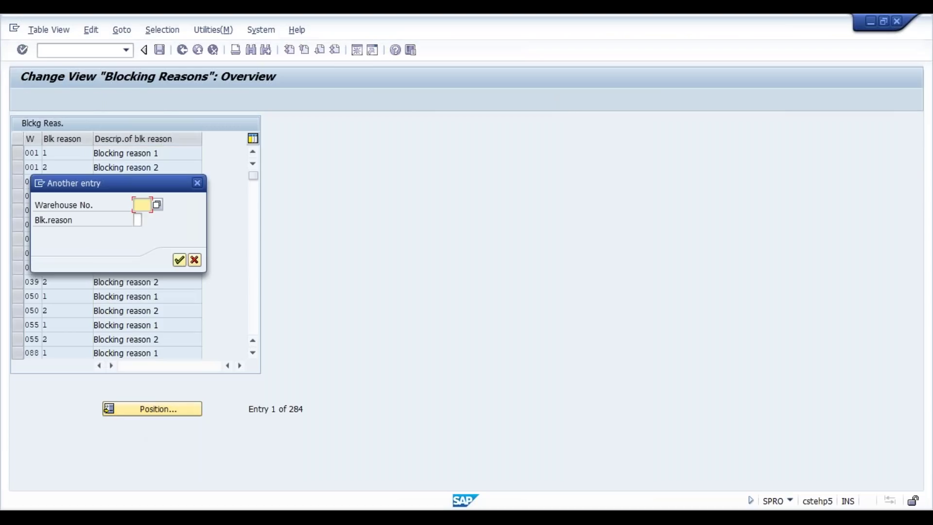
{"action": "type", "text": "G01"}
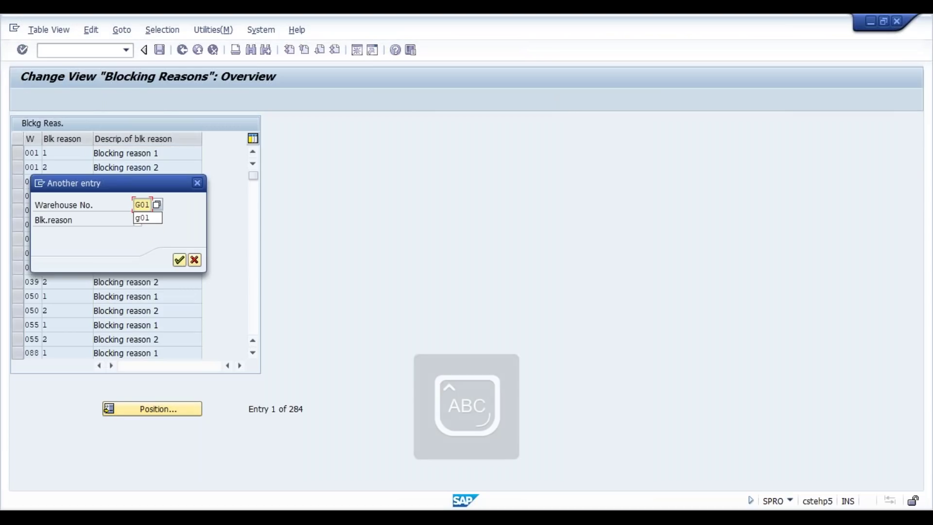
{"action": "left_click", "coordinate": [138, 220]}
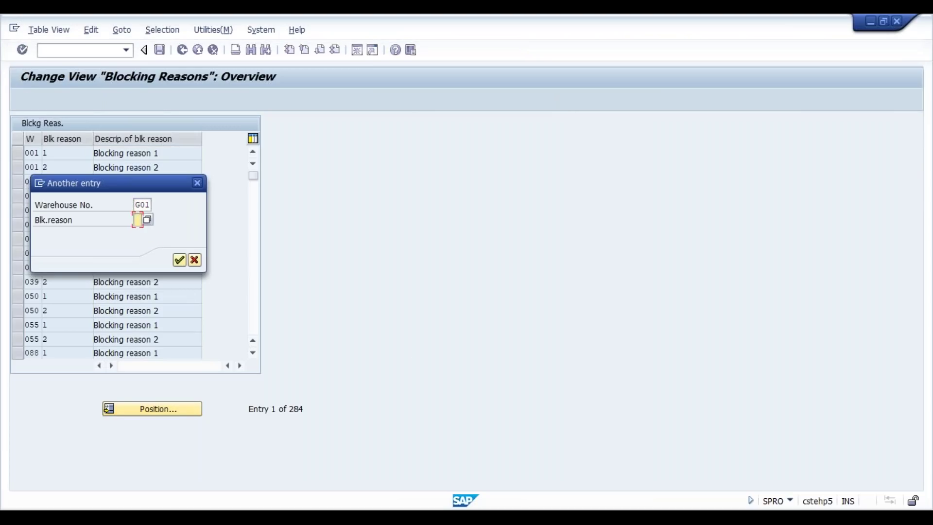
{"action": "key", "text": "Return"}
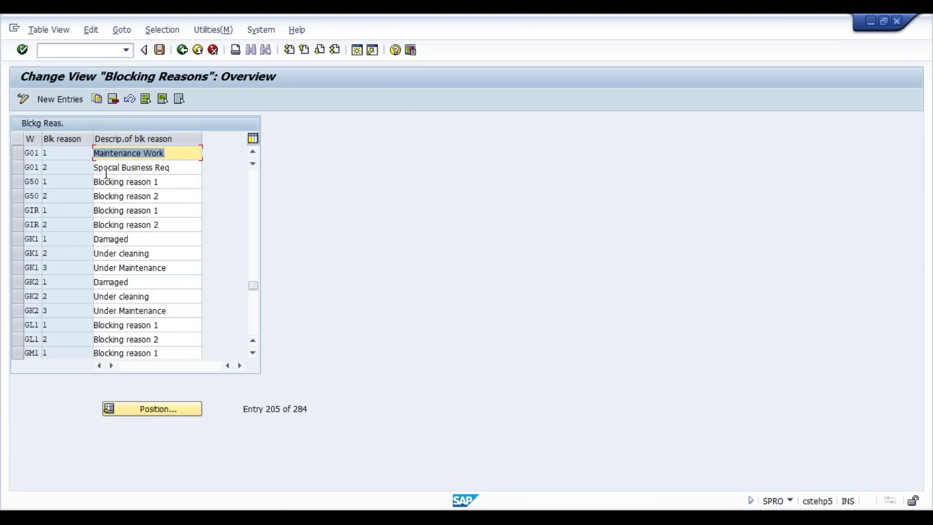
Select only the G01 Maintenance Work row and copy it as a new entry
{"action": "left_click", "coordinate": [19, 169]}
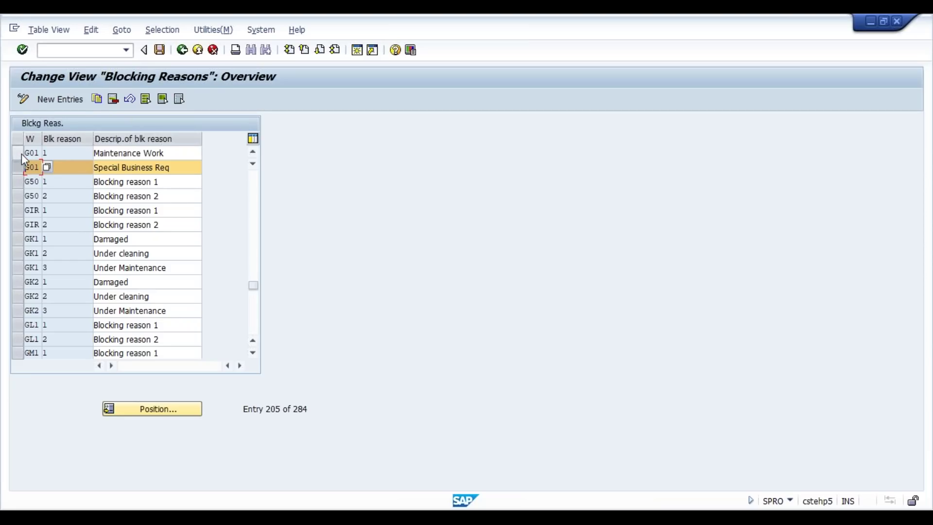
{"action": "left_click", "coordinate": [22, 153]}
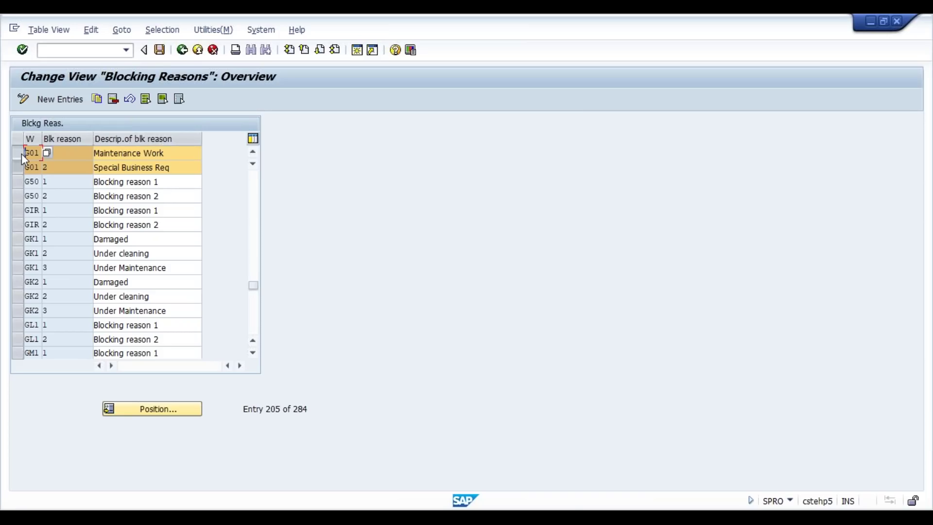
{"action": "left_click", "coordinate": [566, 505]}
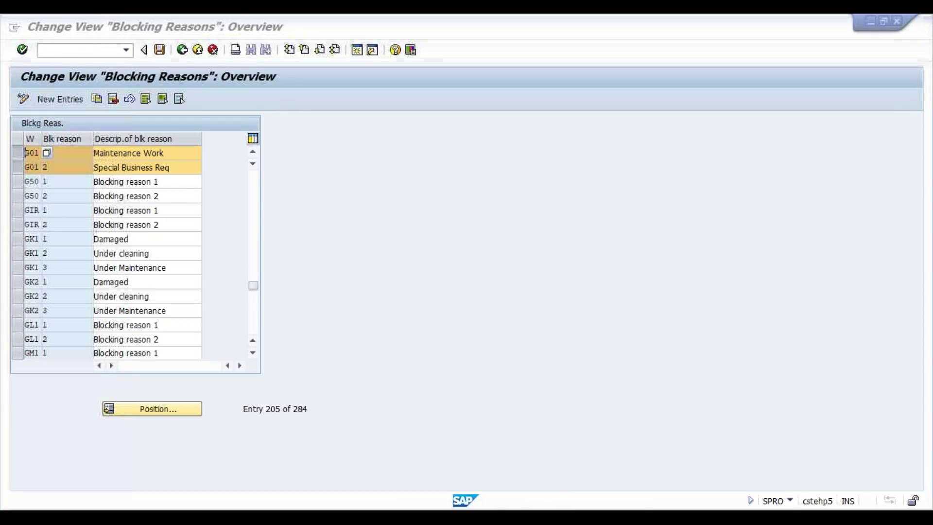
{"action": "left_click", "coordinate": [353, 469]}
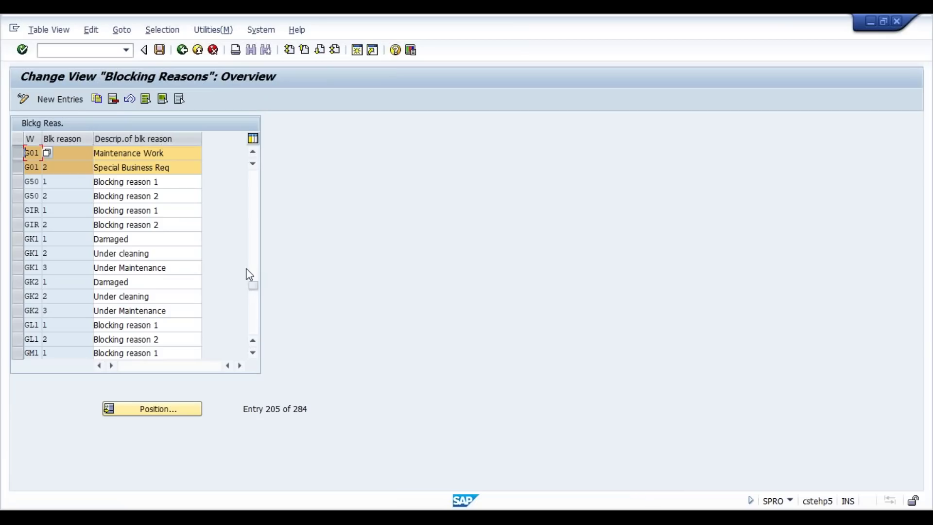
{"action": "left_click", "coordinate": [21, 166]}
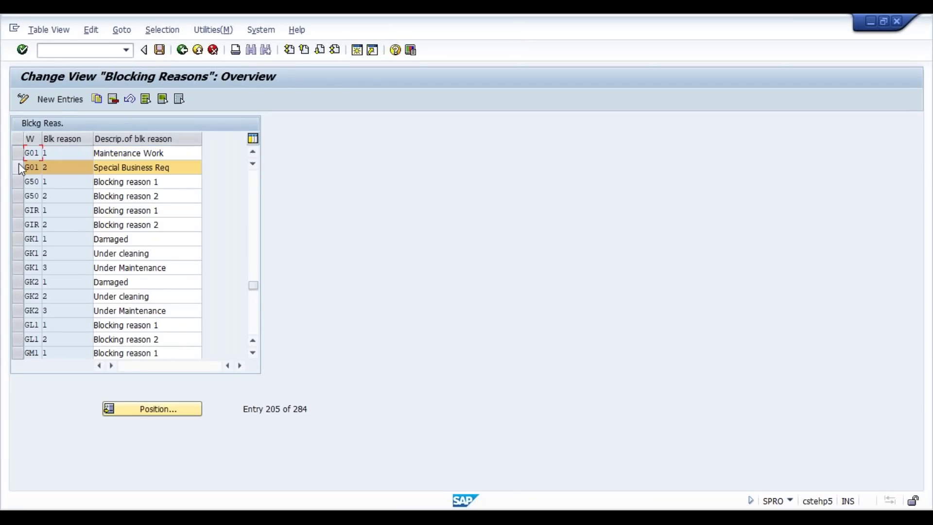
{"action": "left_click", "coordinate": [21, 154]}
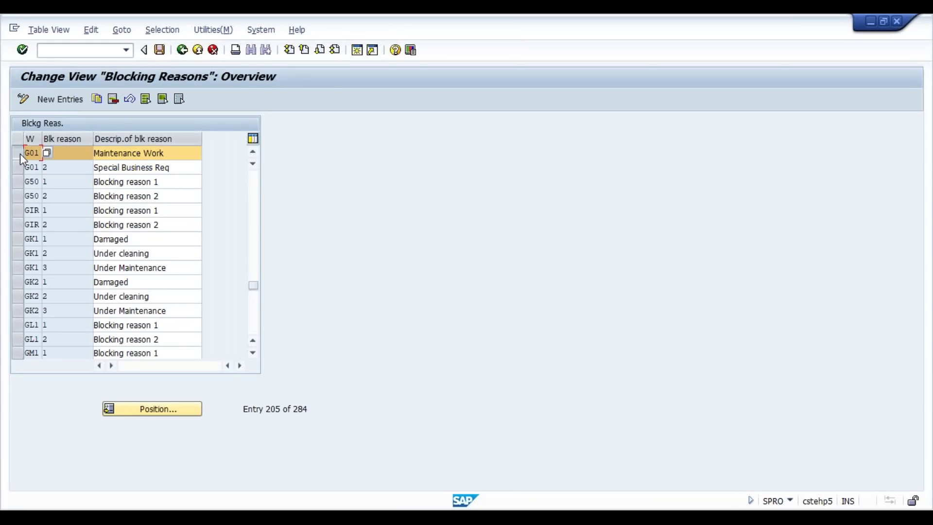
{"action": "left_click", "coordinate": [97, 100]}
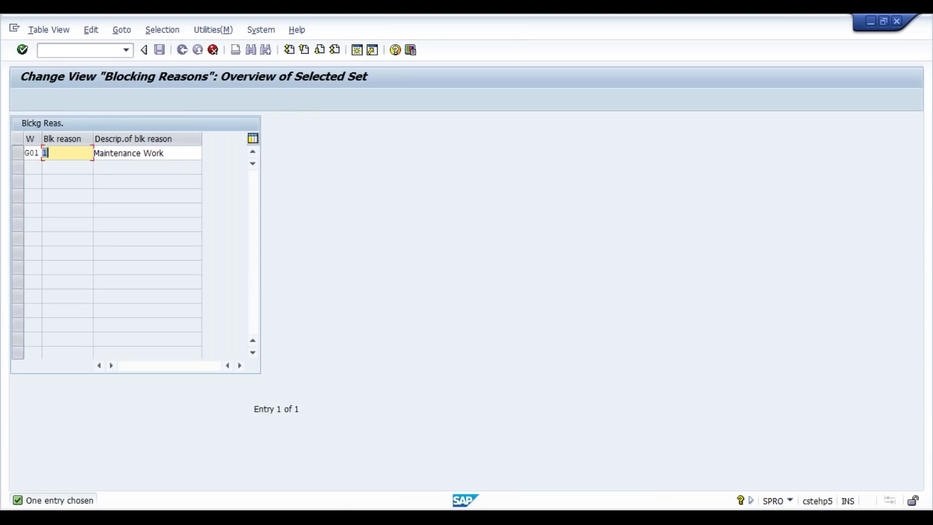
Create G01 blocking reason 3 with the description 'Damaged'
{"action": "type", "text": "3"}
{"action": "key", "text": "Tab"}
{"action": "type", "text": "Dama"}
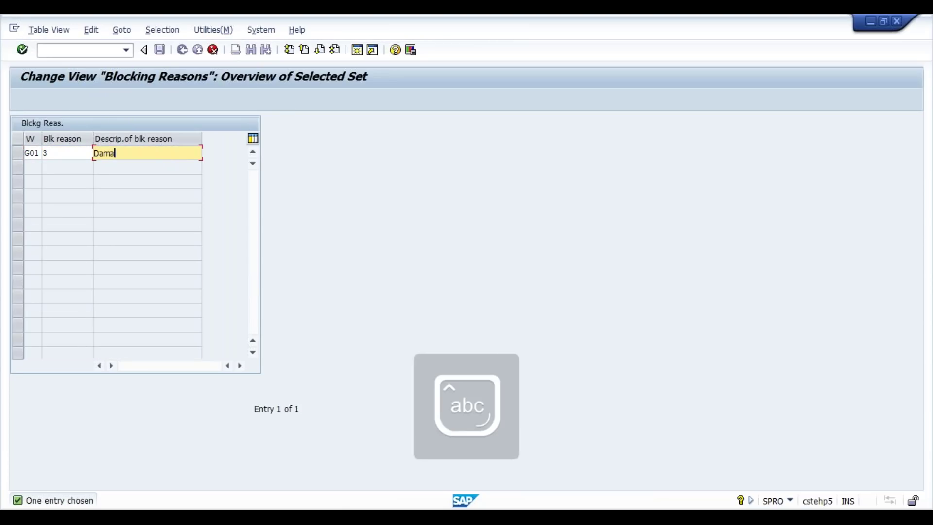
{"action": "type", "text": "ged"}
{"action": "key", "text": "Return"}
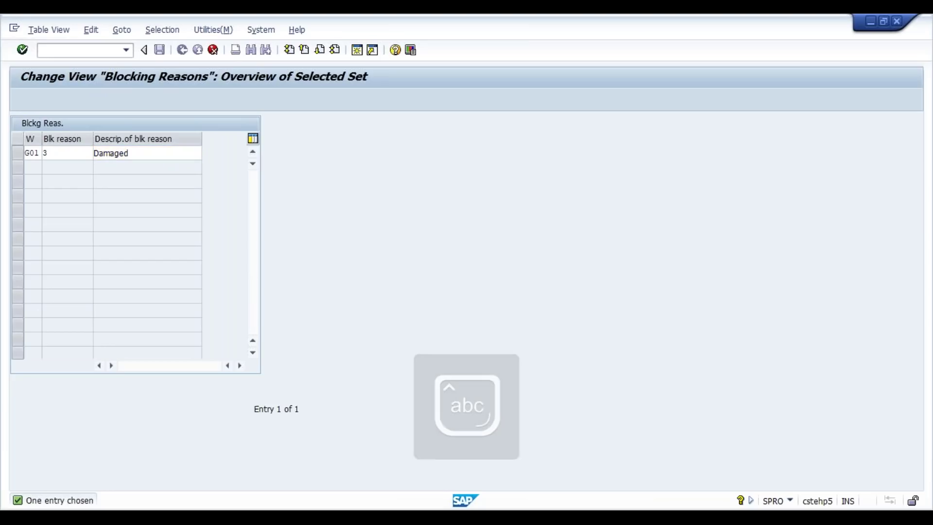
{"action": "key", "text": "Return"}
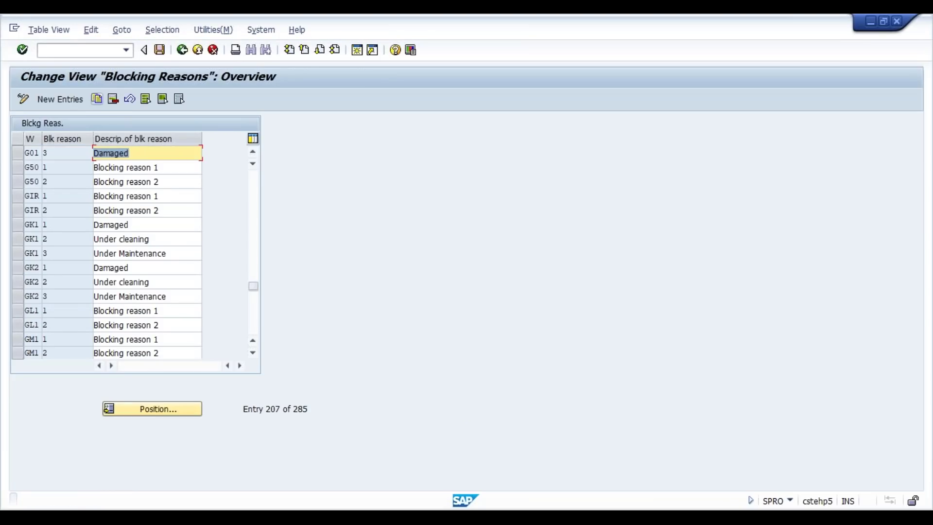
Add G01 reason 4 'Temporary no use' and save it to the customizing request
{"action": "left_click", "coordinate": [97, 99]}
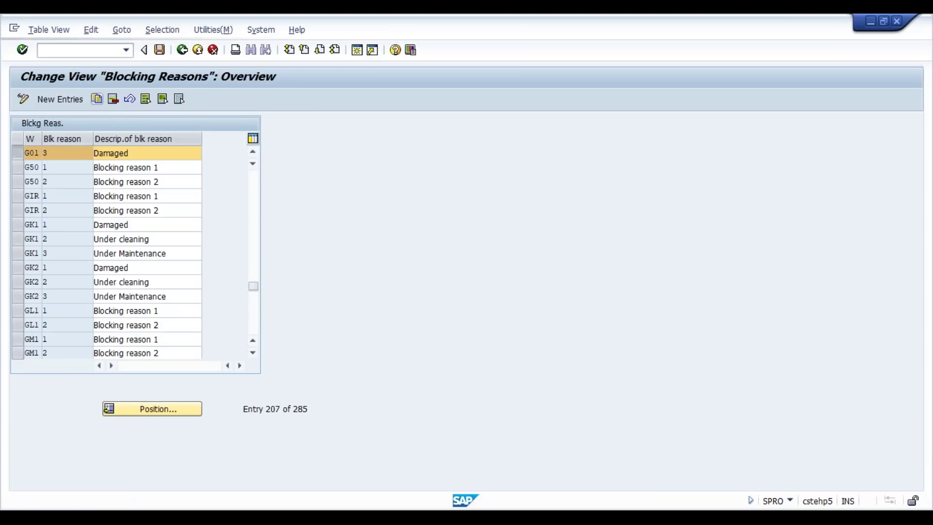
{"action": "type", "text": "34"}
{"action": "key", "text": "Tab"}
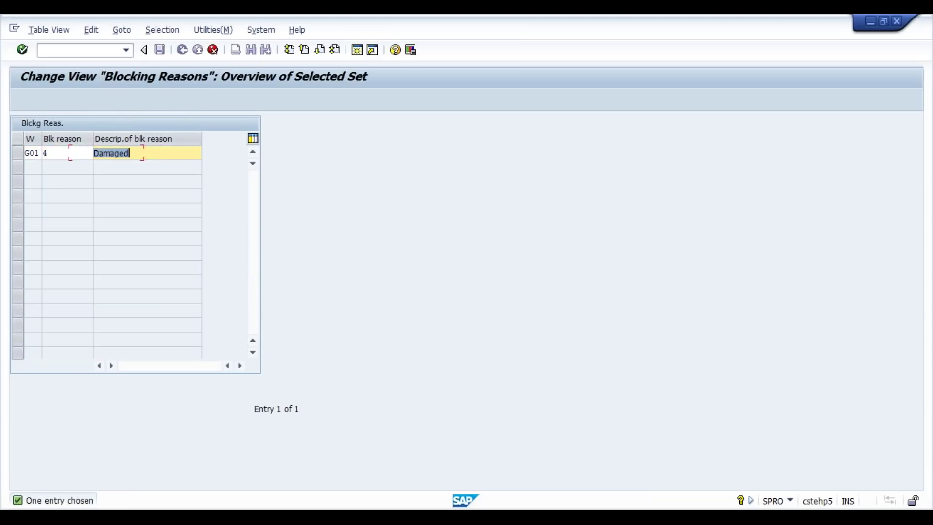
{"action": "type", "text": "T"}
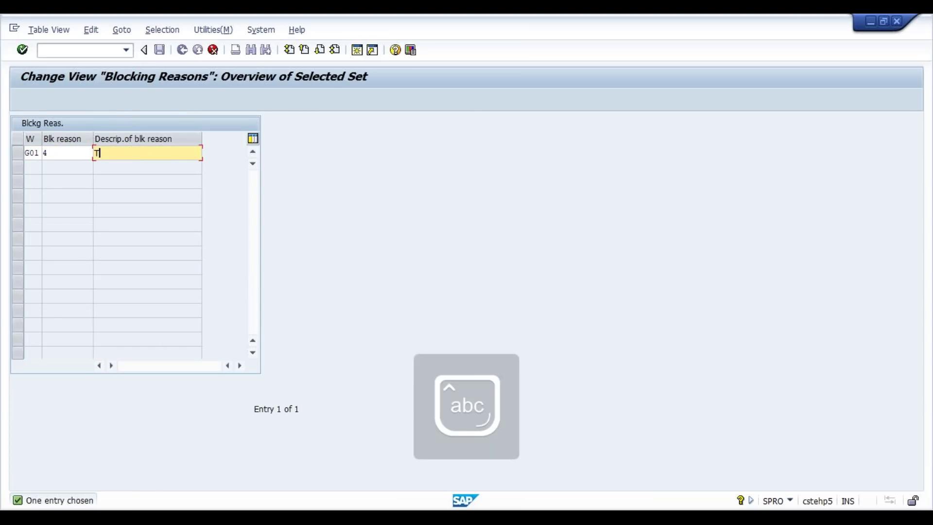
{"action": "type", "text": "emporary"}
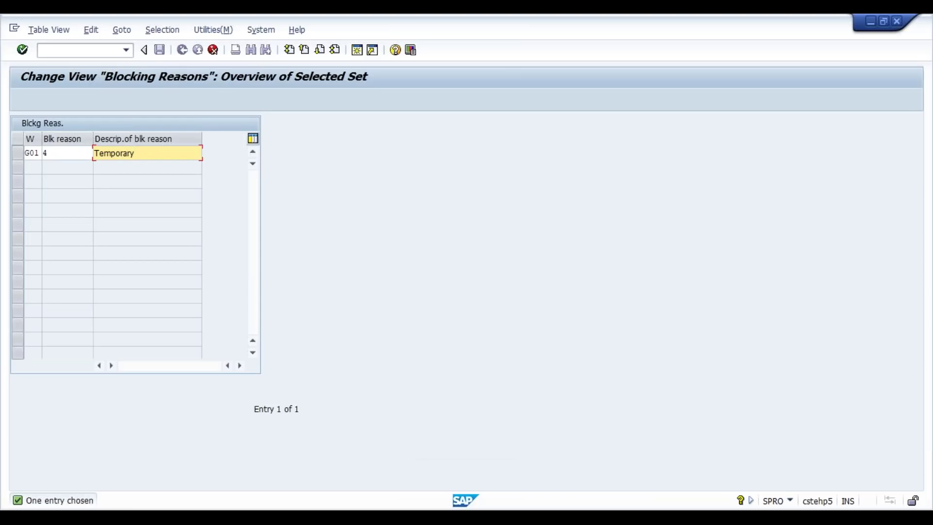
{"action": "type", "text": " no use"}
{"action": "key", "text": "Return"}
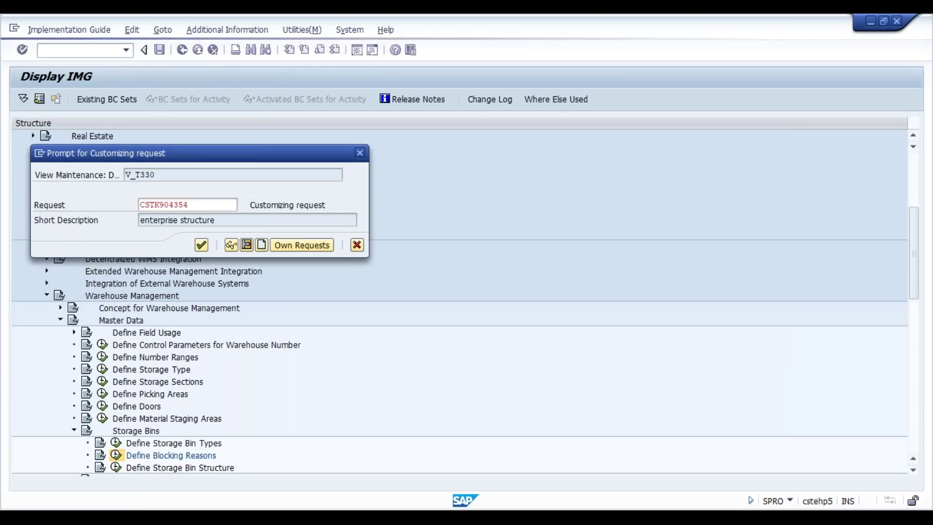
{"action": "key", "text": "Return"}
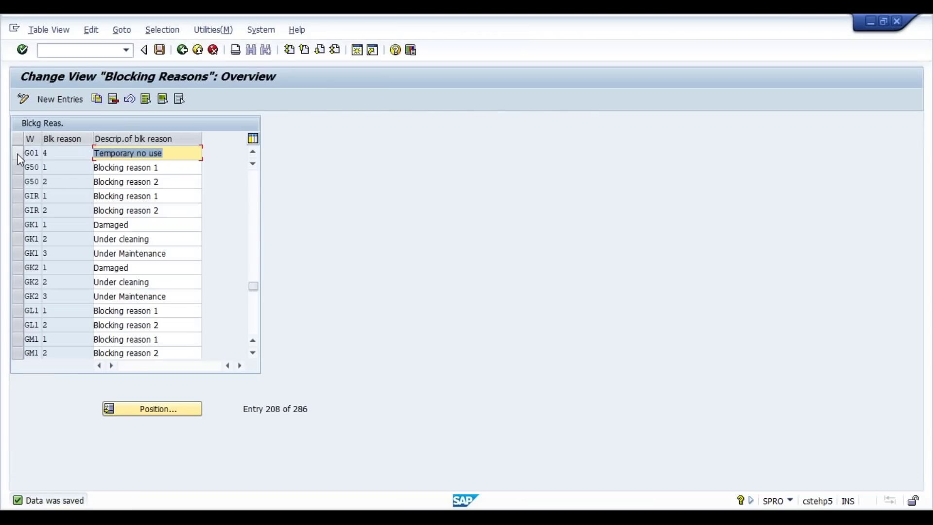
{"action": "left_click", "coordinate": [18, 153]}
Copy the G01 reason 4 entry into reason 5 with the description 'Reserved'
{"action": "left_click", "coordinate": [97, 100]}
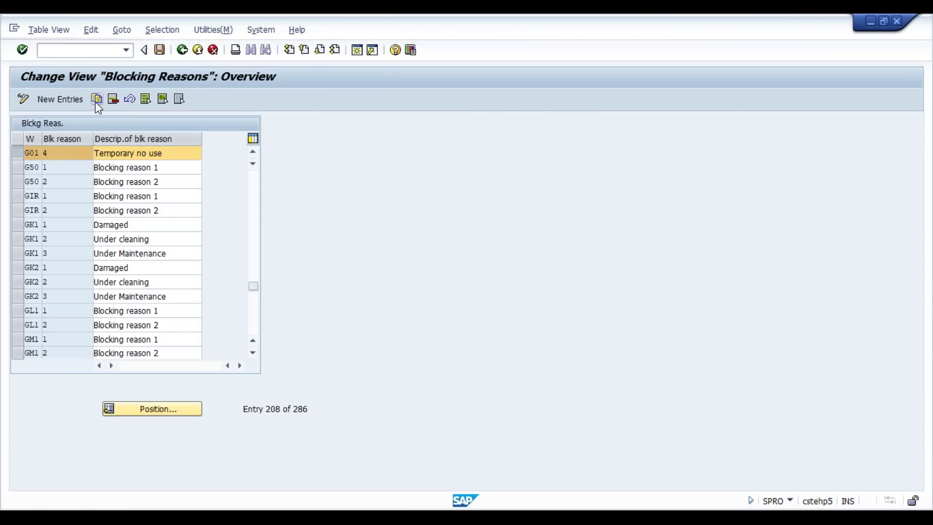
{"action": "type", "text": "5"}
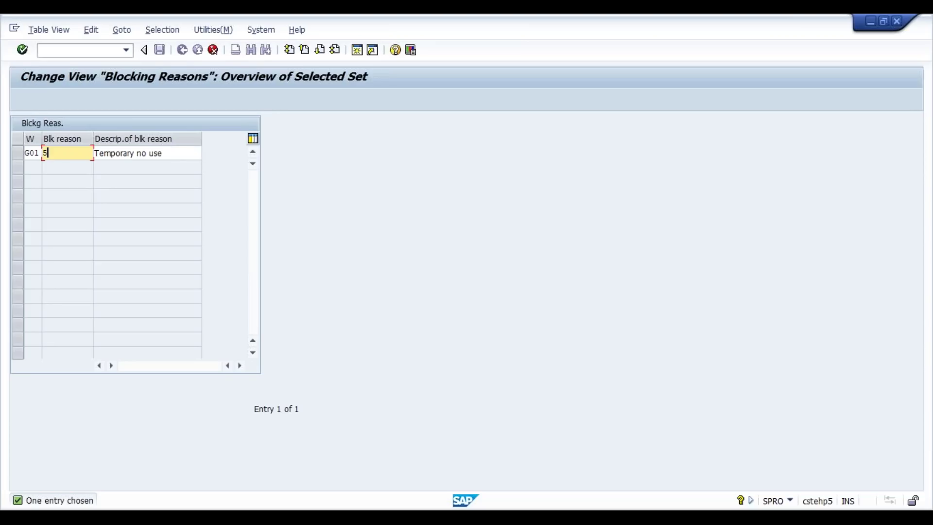
{"action": "key", "text": "Tab"}
{"action": "key", "text": "Caps_Lock"}
{"action": "type", "text": "R"}
{"action": "key", "text": "Caps_Lock"}
{"action": "type", "text": "e"}
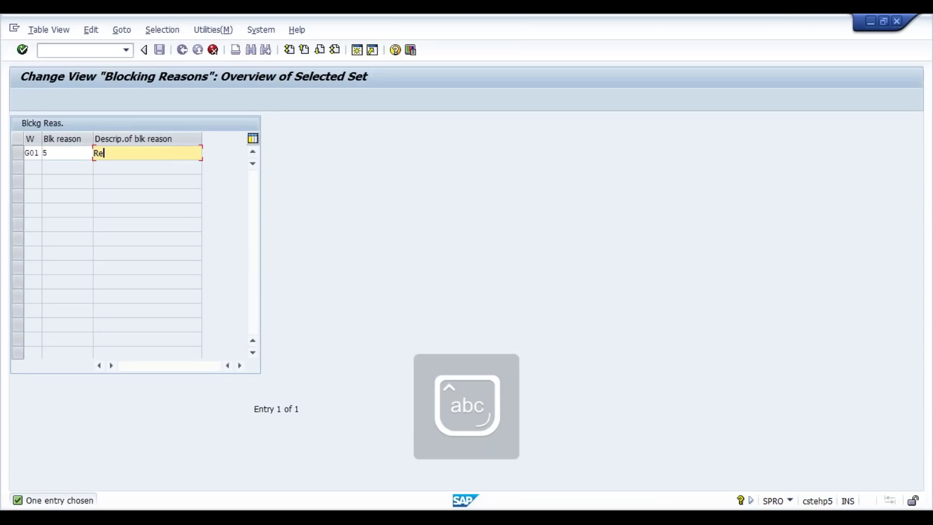
{"action": "type", "text": "served"}
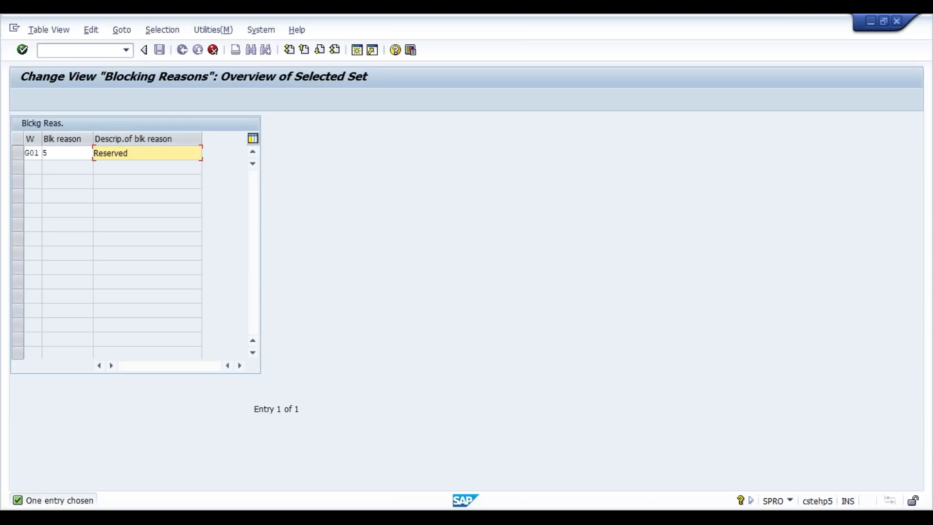
{"action": "key", "text": "F3"}
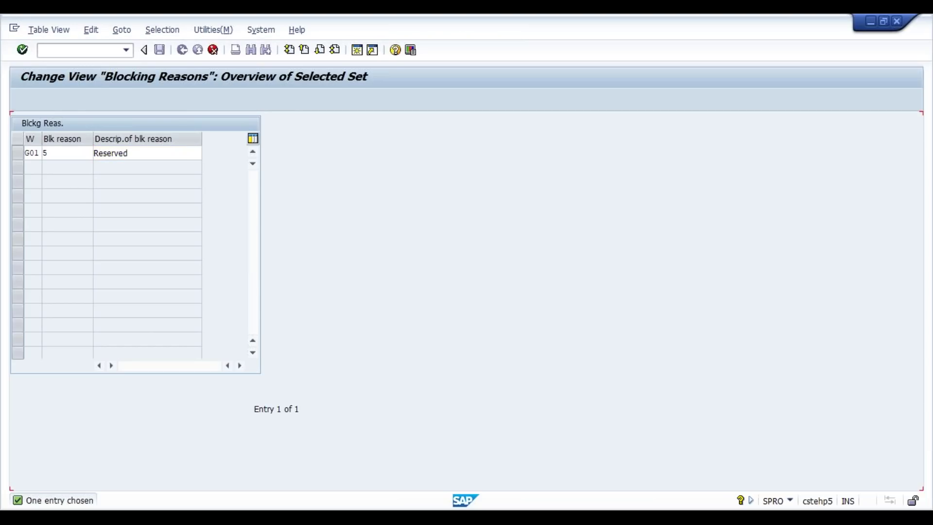
Save the blocking reasons table and return to the IMG structure
{"action": "key", "text": "ctrl+s"}
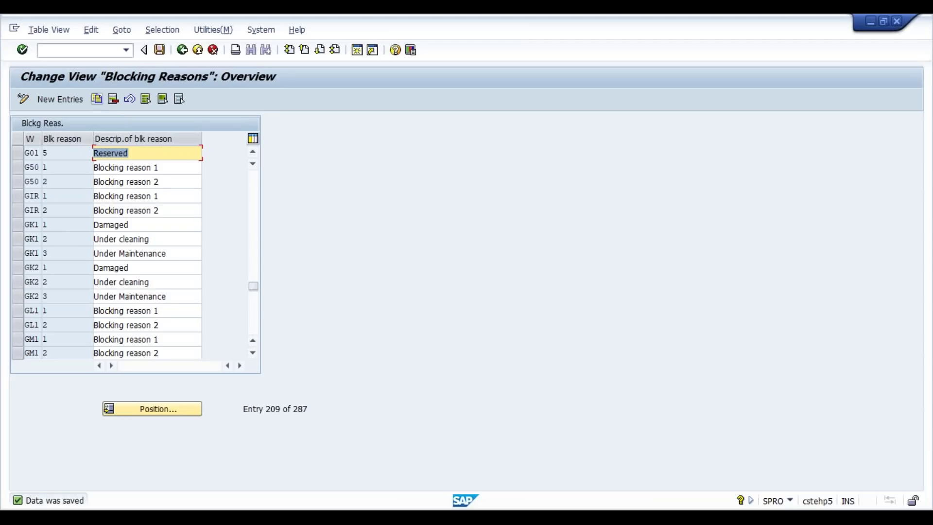
{"action": "left_click", "coordinate": [159, 50]}
{"action": "left_click", "coordinate": [181, 55]}
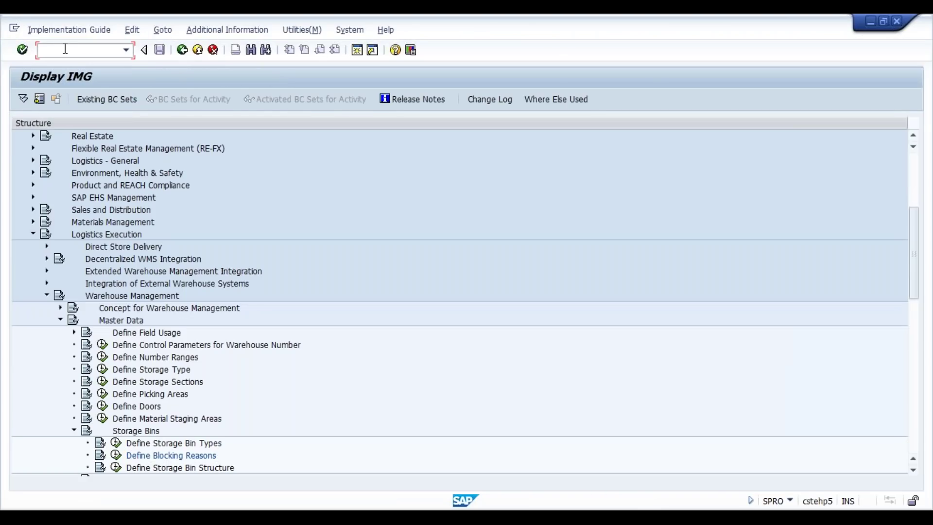
List empty bins of G01 storage type 001 with LS04 and copy bin 03-01-06
{"action": "type", "text": "/n"}
{"action": "type", "text": "ls04"}
{"action": "key", "text": "Return"}
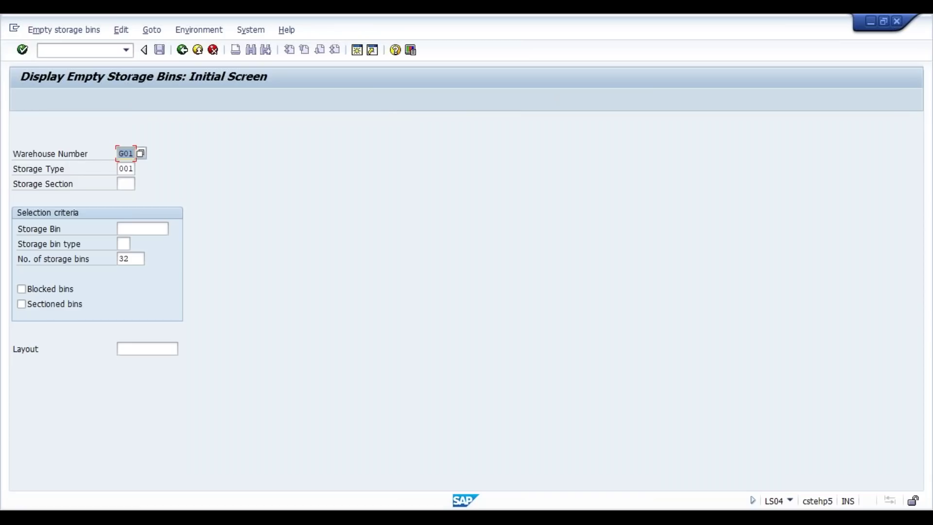
{"action": "key", "text": "F8"}
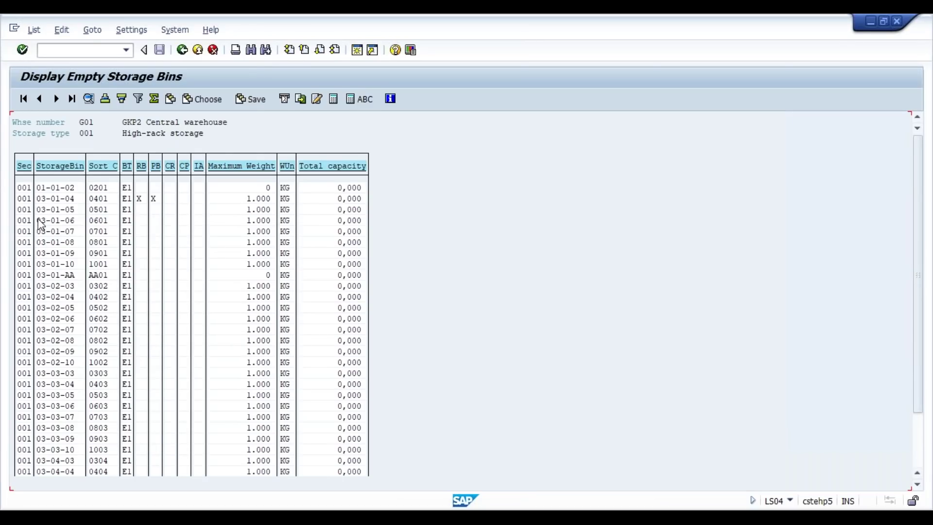
{"action": "left_click_drag", "start_coordinate": [41, 224], "coordinate": [78, 224]}
{"action": "left_click_drag", "start_coordinate": [41, 225], "coordinate": [82, 224]}
{"action": "left_click", "coordinate": [83, 52]}
In LS02N, put a putaway block with reason 1 Maintenance Work on bin 03-01-06 and save
{"action": "type", "text": "/nls02n"}
{"action": "key", "text": "Return"}
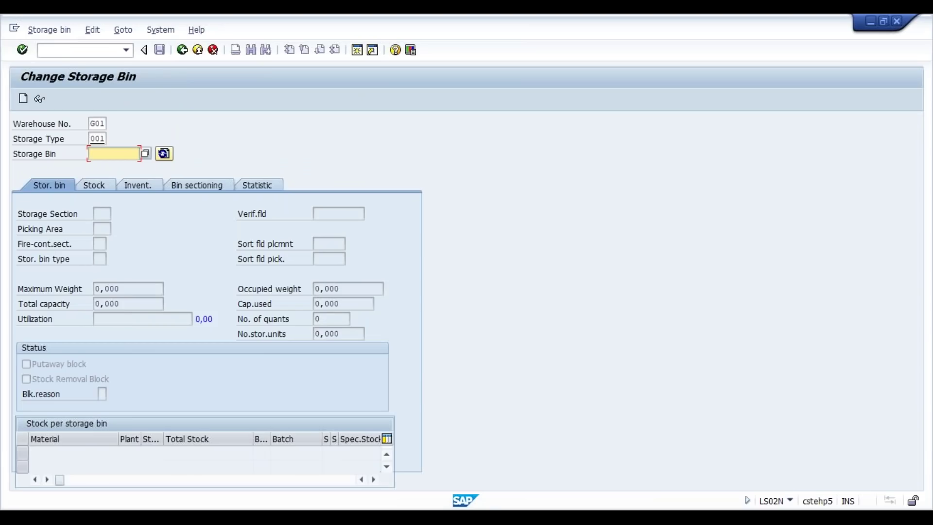
{"action": "key", "text": "ctrl+v"}
{"action": "key", "text": "Return"}
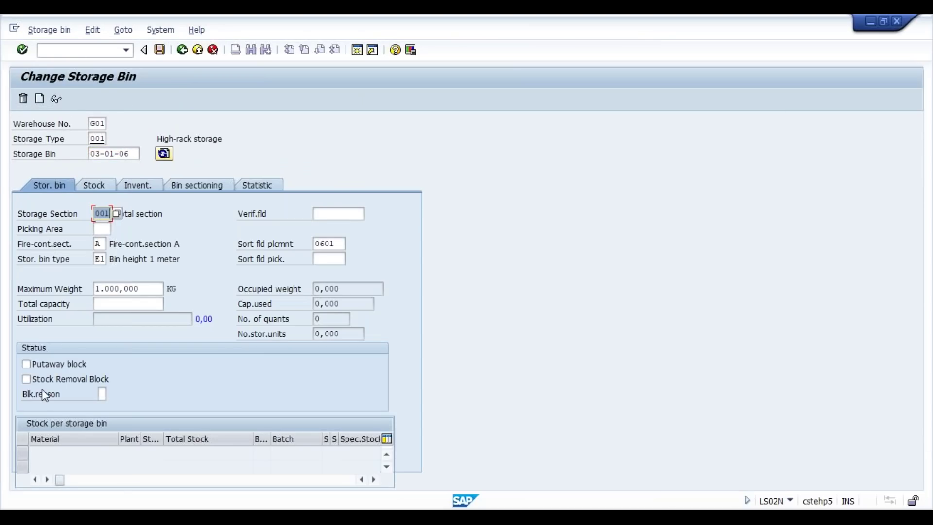
{"action": "left_click", "coordinate": [27, 364]}
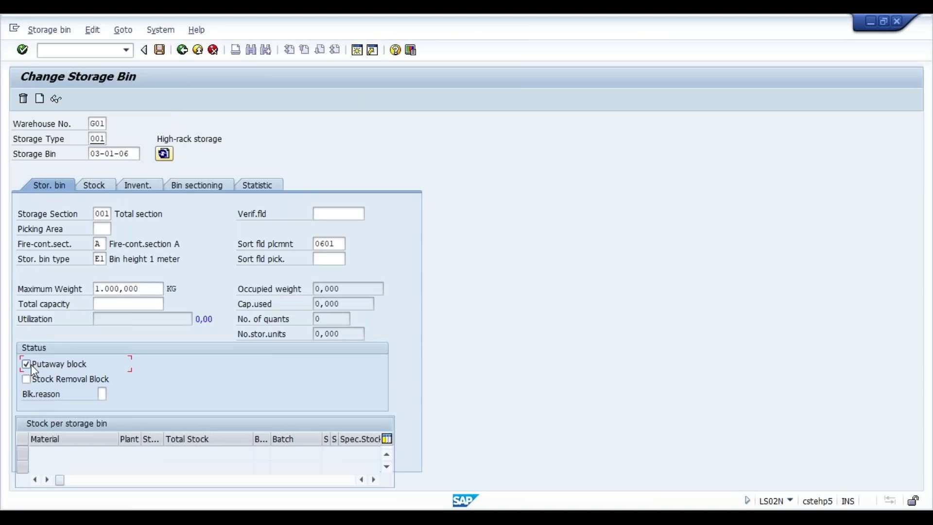
{"action": "left_click", "coordinate": [102, 394]}
{"action": "left_click", "coordinate": [112, 394]}
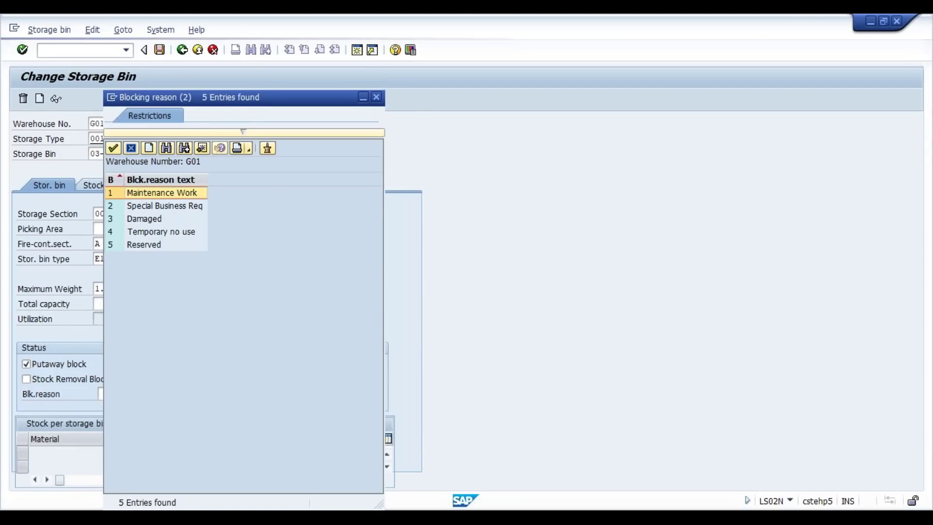
{"action": "double_click", "coordinate": [172, 194]}
{"action": "key", "text": "Return"}
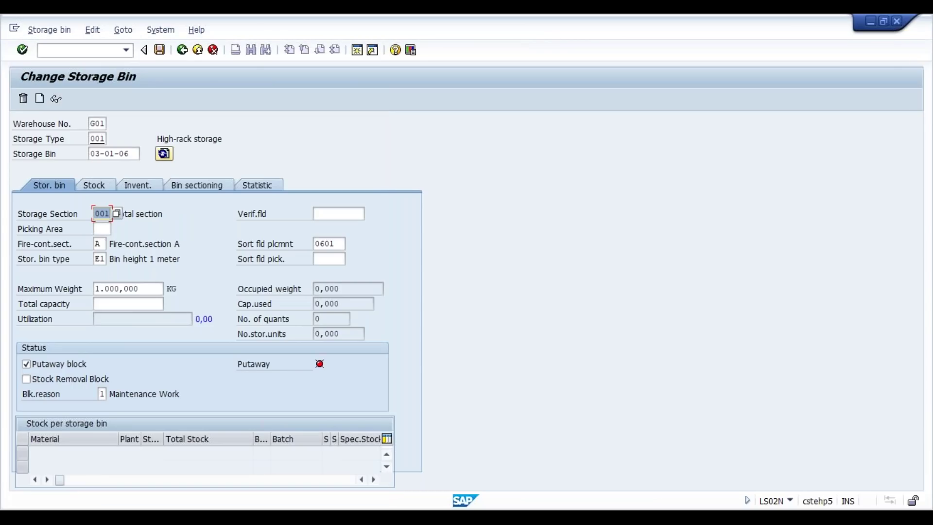
{"action": "key", "text": "ctrl+s"}
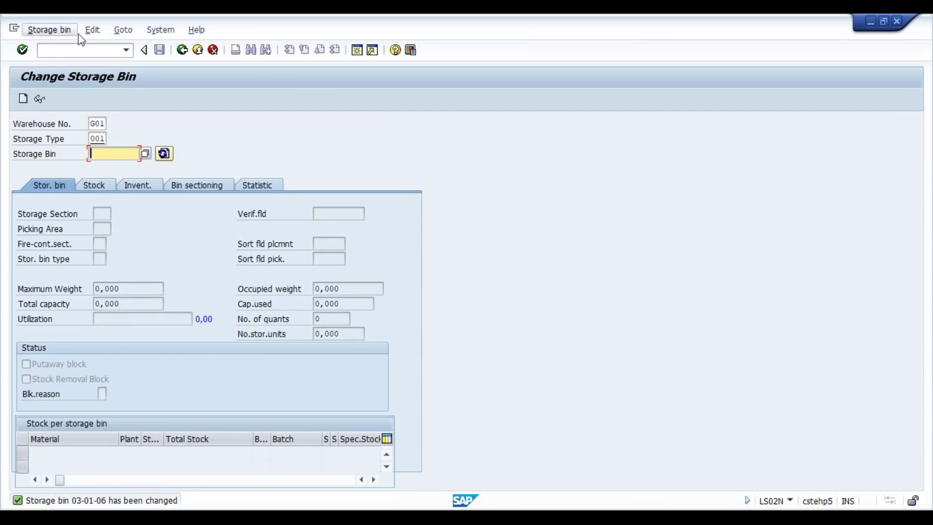
Run LS06 for warehouse G01, storage type 001, listing only not-blocked bins
{"action": "left_click", "coordinate": [60, 49]}
{"action": "type", "text": "/n"}
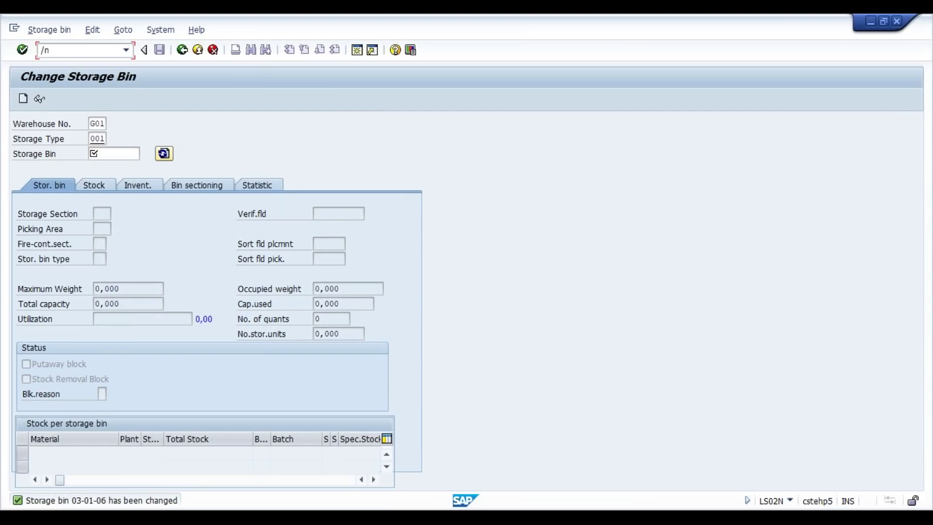
{"action": "type", "text": "ls06"}
{"action": "key", "text": "Return"}
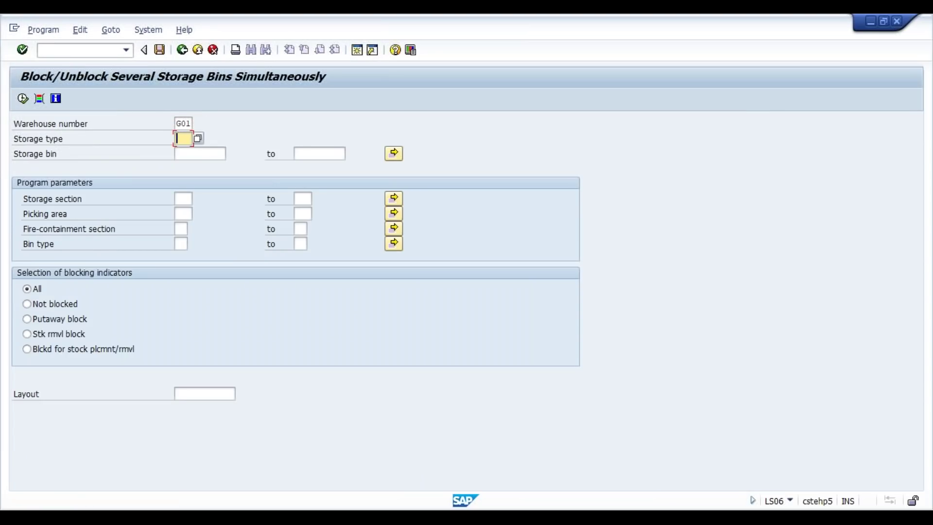
{"action": "key", "text": "BackSpace"}
{"action": "type", "text": "1"}
{"action": "key", "text": "Return"}
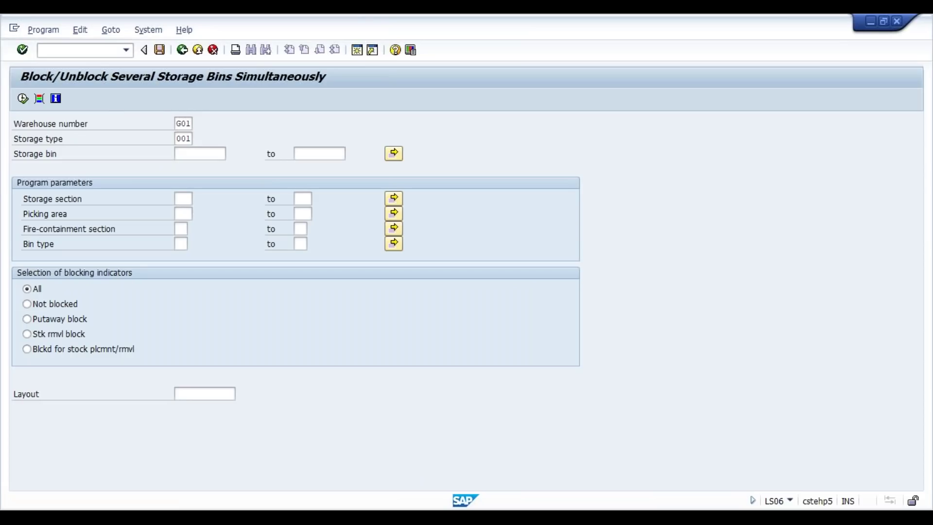
{"action": "left_click", "coordinate": [186, 125]}
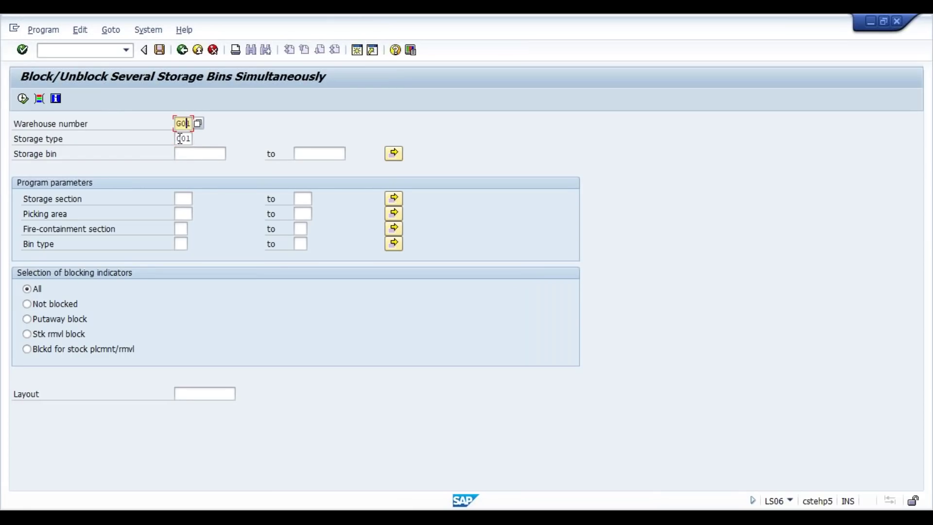
{"action": "left_click", "coordinate": [181, 140]}
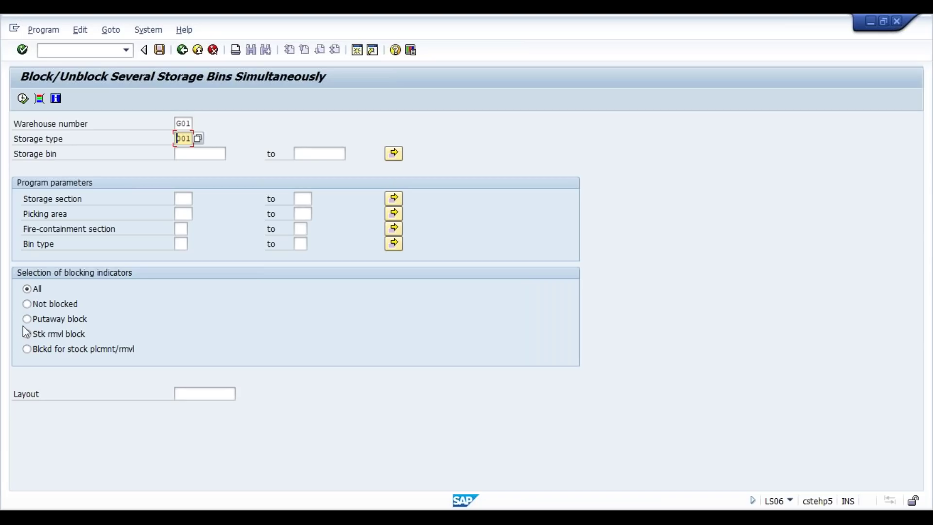
{"action": "left_click", "coordinate": [27, 305]}
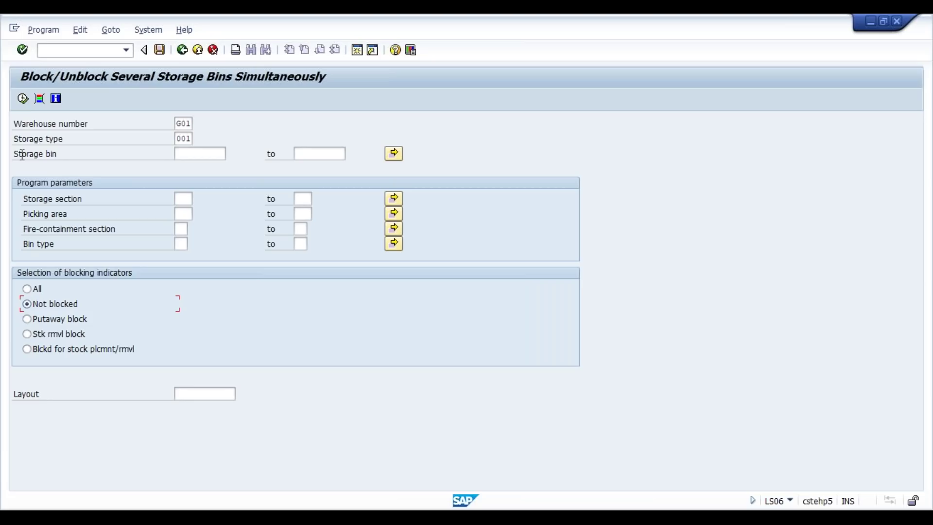
{"action": "left_click", "coordinate": [24, 99]}
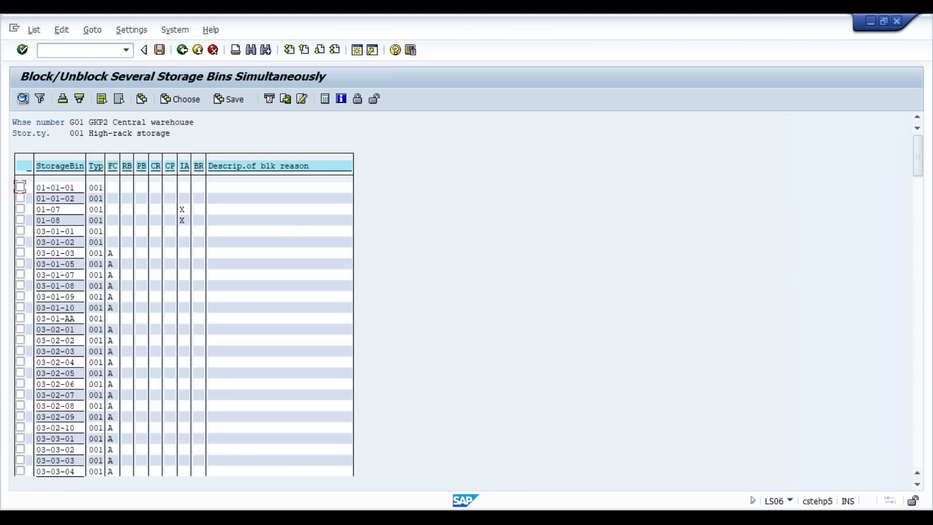
Mark bins 03-01-01 to 03-01-03 for a putaway block with reason 4 Temporary no use
{"action": "left_click", "coordinate": [20, 232]}
{"action": "left_click", "coordinate": [20, 242]}
{"action": "left_click", "coordinate": [20, 253]}
{"action": "left_click", "coordinate": [360, 100]}
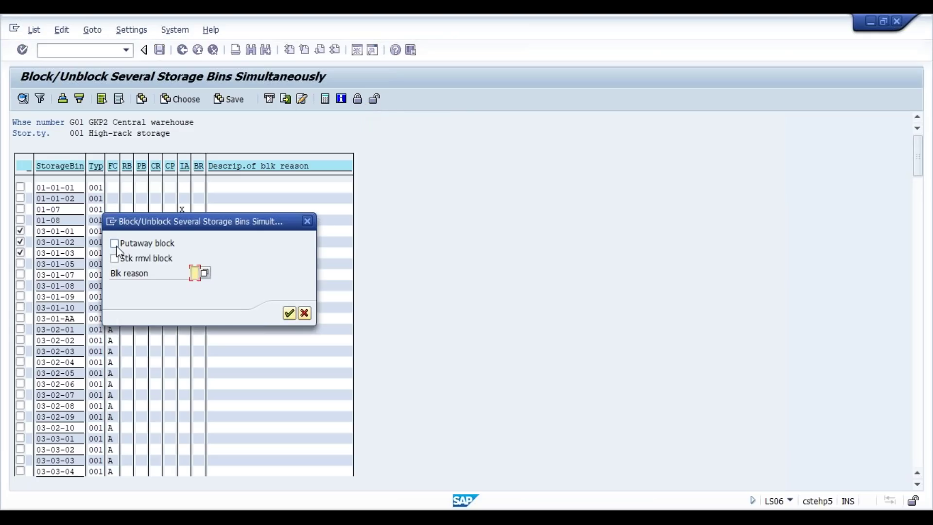
{"action": "left_click", "coordinate": [116, 243]}
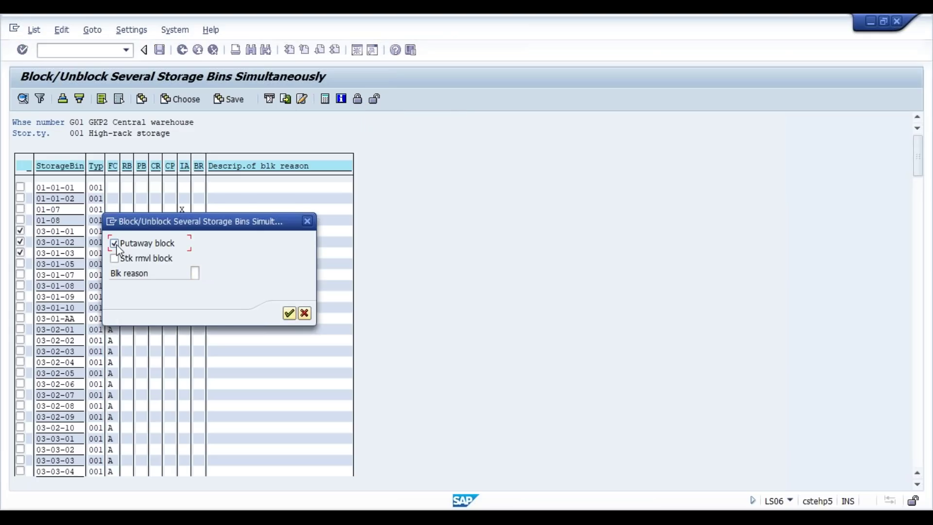
{"action": "left_click", "coordinate": [194, 271]}
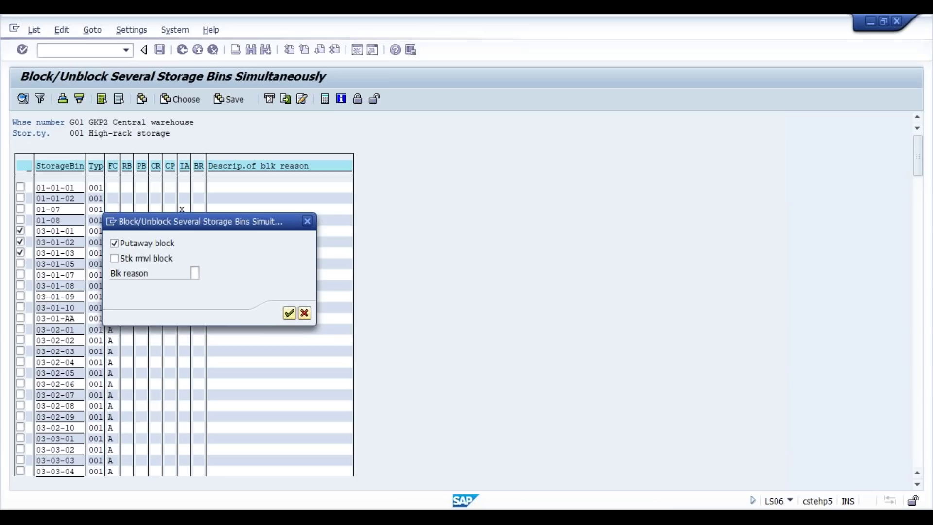
{"action": "key", "text": "F4"}
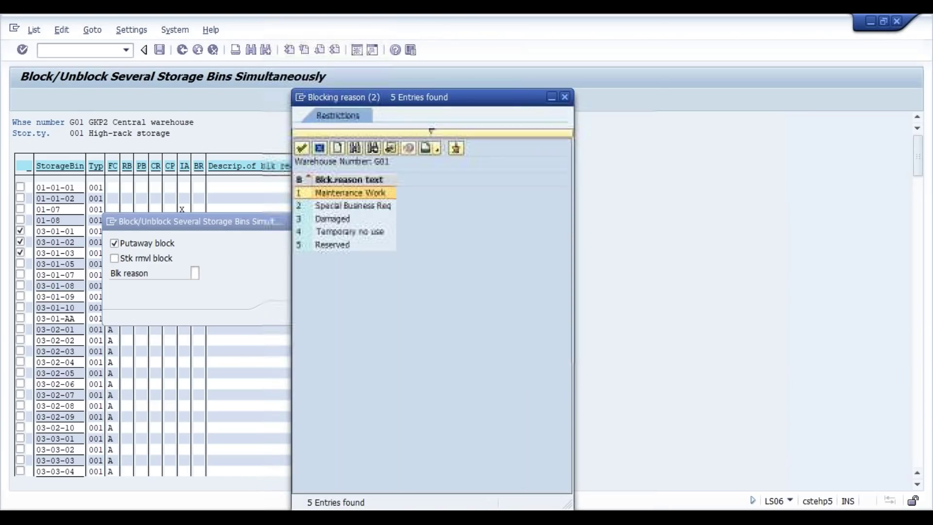
{"action": "left_click", "coordinate": [341, 233]}
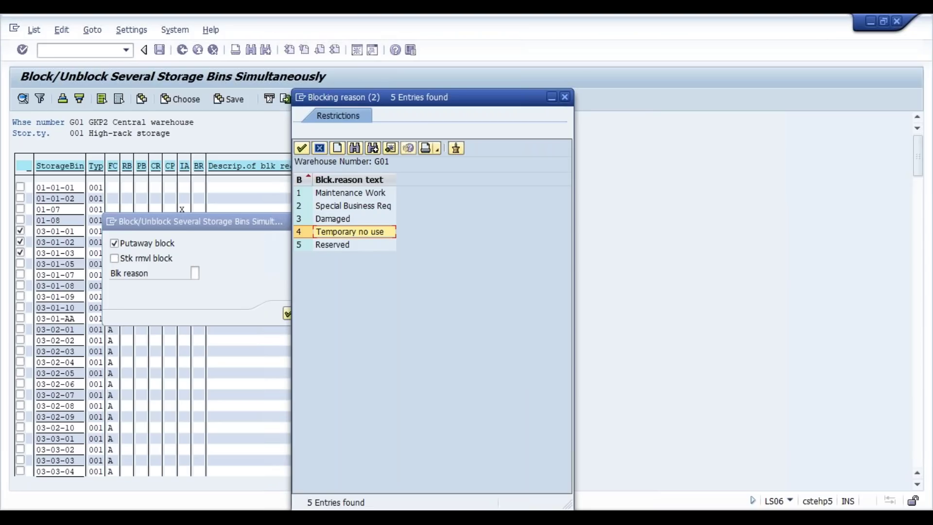
{"action": "key", "text": "Return"}
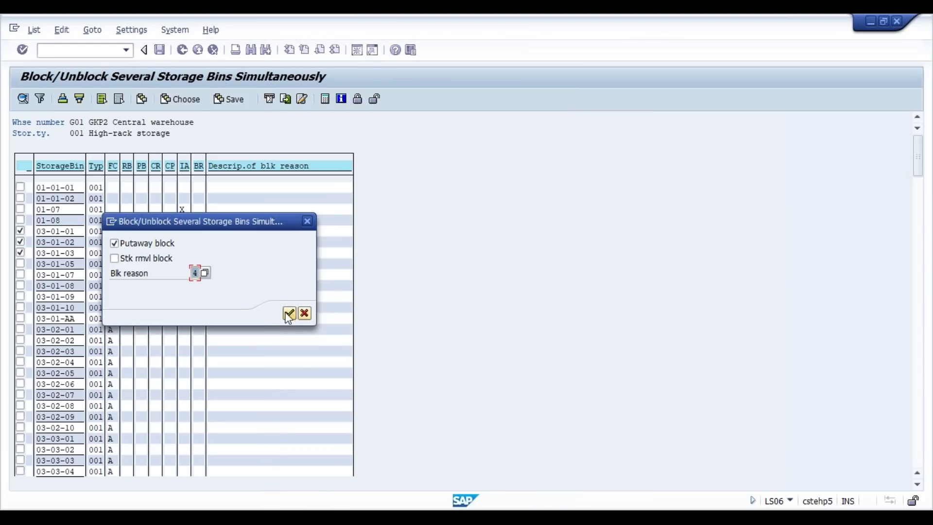
{"action": "key", "text": "Return"}
{"action": "key", "text": "Return"}
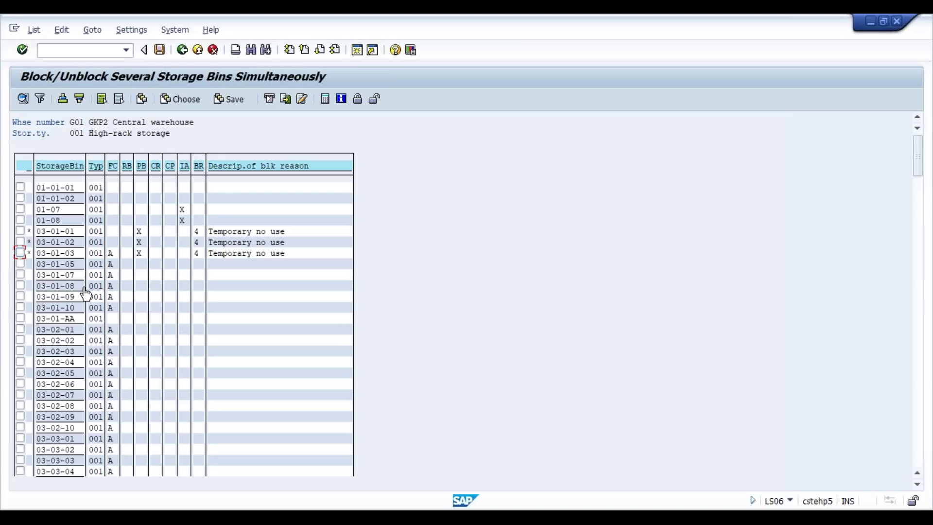
Save the putaway blocks on bins 03-01-01, 03-01-02 and 03-01-03
{"action": "left_click", "coordinate": [160, 52]}
{"action": "left_click", "coordinate": [66, 51]}
{"action": "type", "text": "/n"}
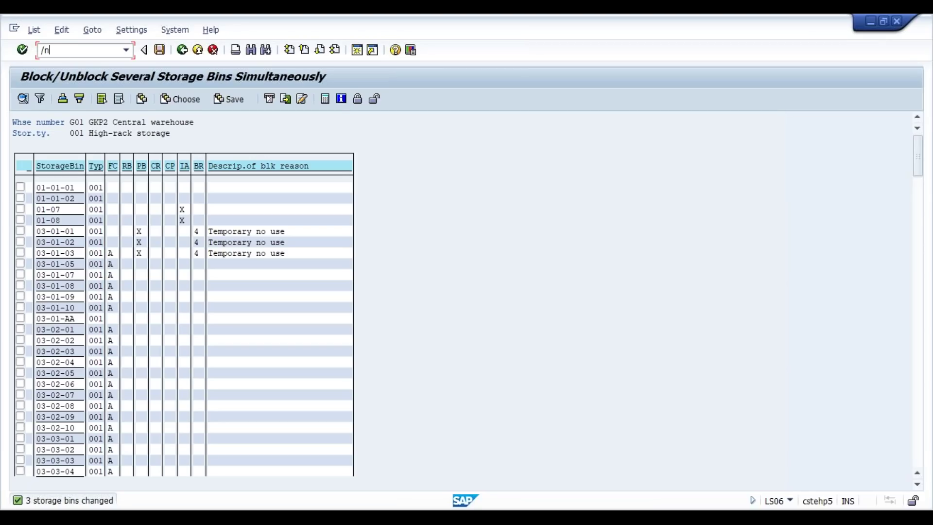
{"action": "type", "text": "mm03"}
Start a movement type 311 transfer in plant GKP2 from storage location 0005
{"action": "key", "text": "Return"}
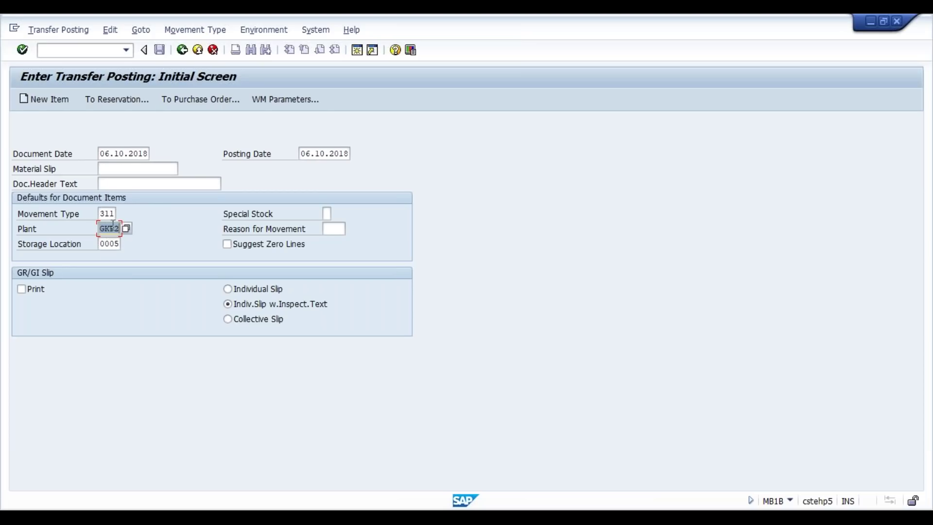
{"action": "left_click", "coordinate": [110, 214]}
{"action": "left_click", "coordinate": [110, 229]}
{"action": "left_click", "coordinate": [108, 243]}
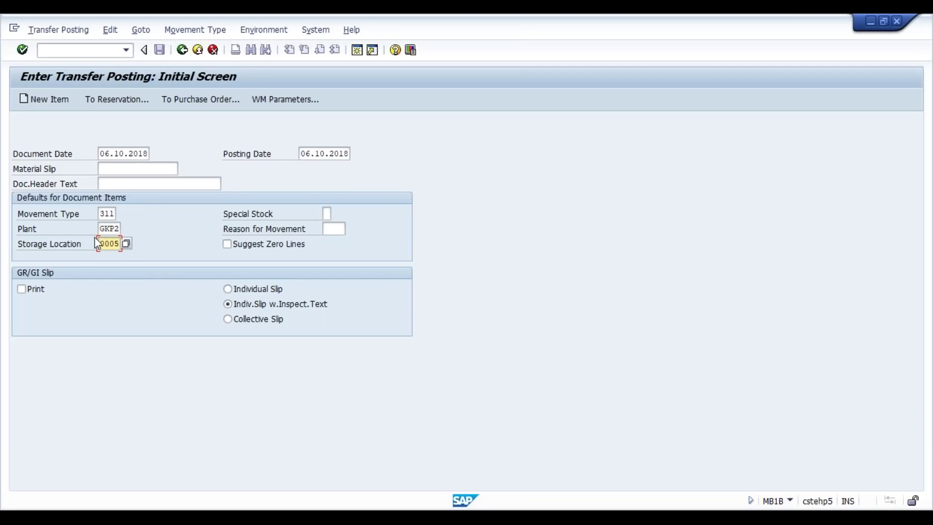
{"action": "key", "text": "Return"}
Transfer 20 of material 250 to receiving storage location 0002 and post the document
{"action": "type", "text": "0002"}
{"action": "key", "text": "Tab"}
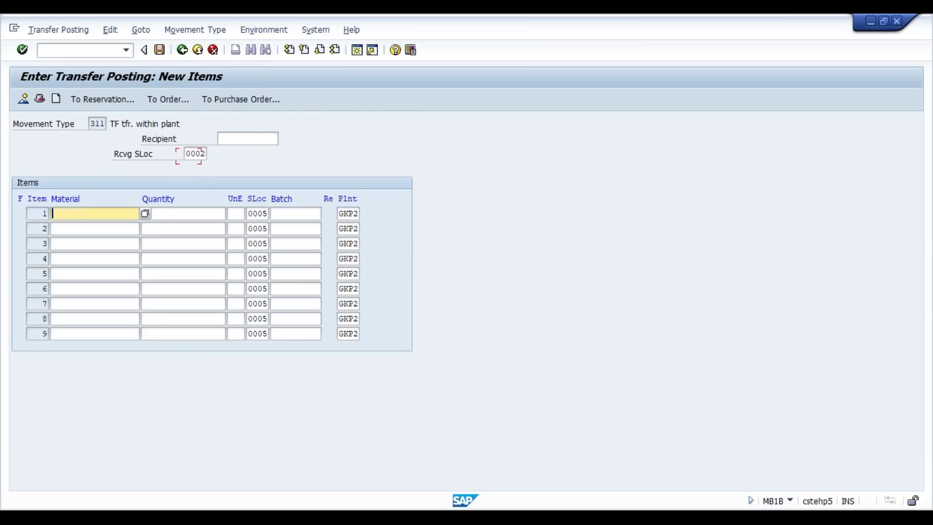
{"action": "type", "text": "250"}
{"action": "key", "text": "Tab"}
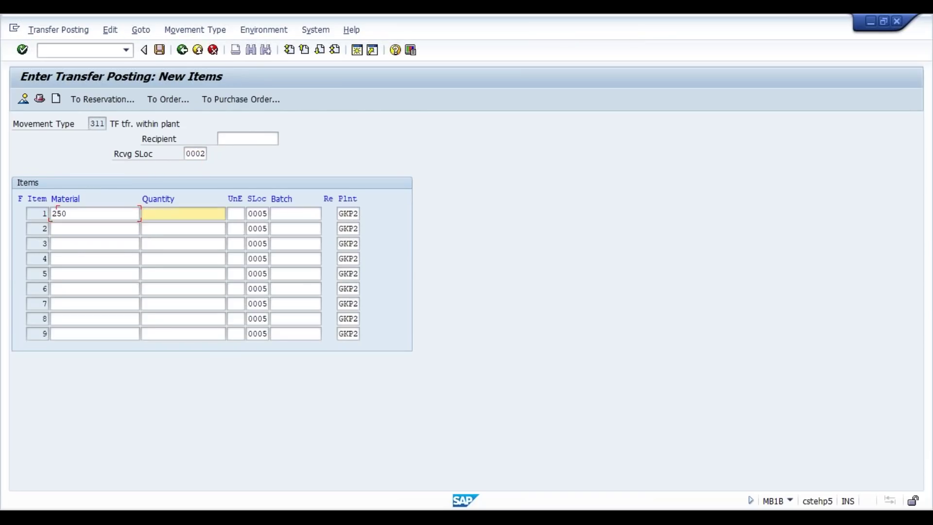
{"action": "type", "text": "20"}
{"action": "key", "text": "Return"}
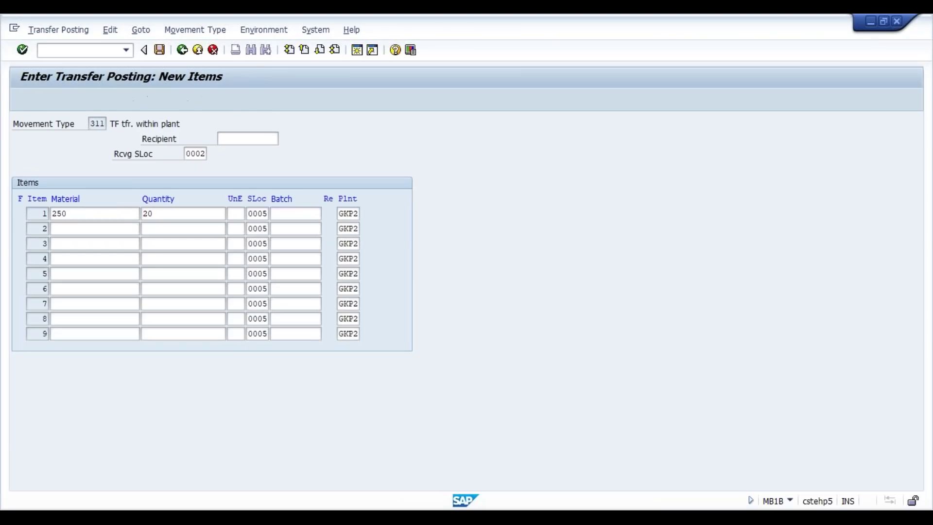
{"action": "left_click", "coordinate": [160, 50]}
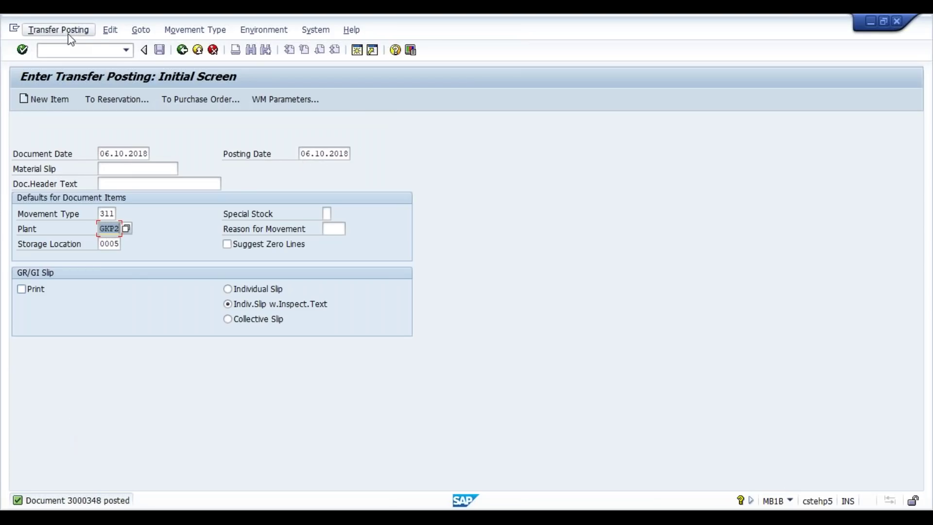
Open MIGO with the action set to display an existing material document
{"action": "left_click", "coordinate": [48, 53]}
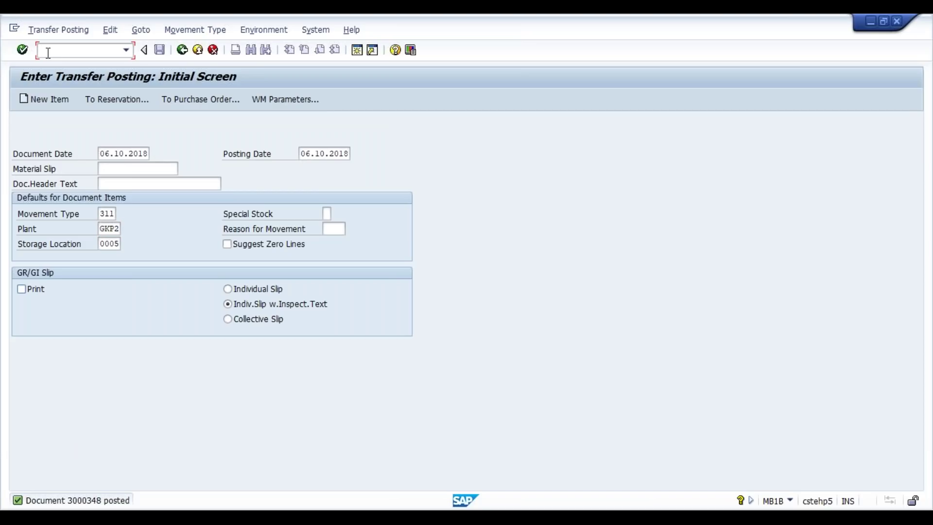
{"action": "type", "text": "/nmigo"}
{"action": "key", "text": "Return"}
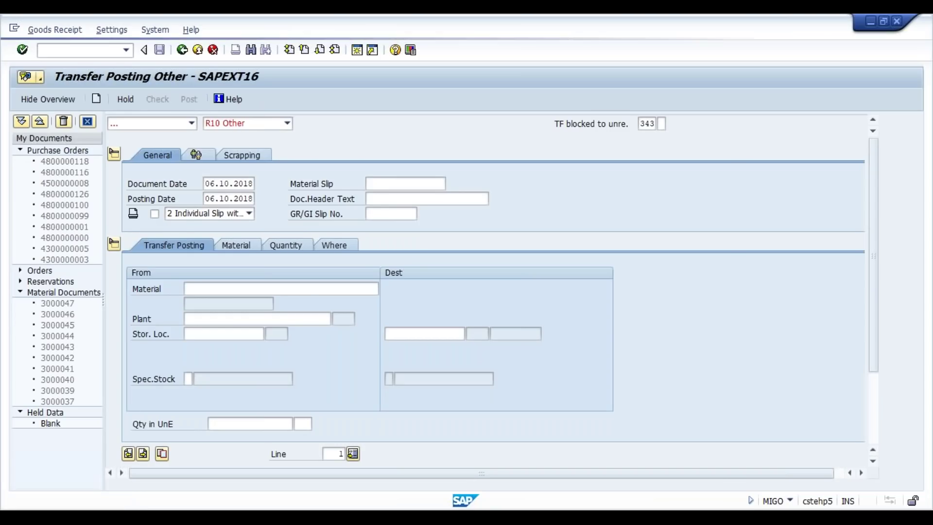
{"action": "left_click", "coordinate": [192, 123]}
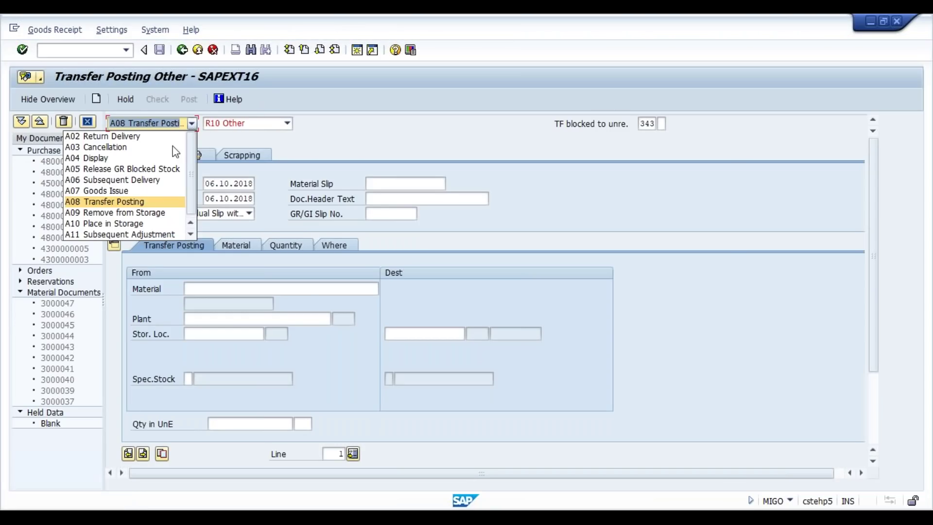
{"action": "left_click", "coordinate": [97, 159]}
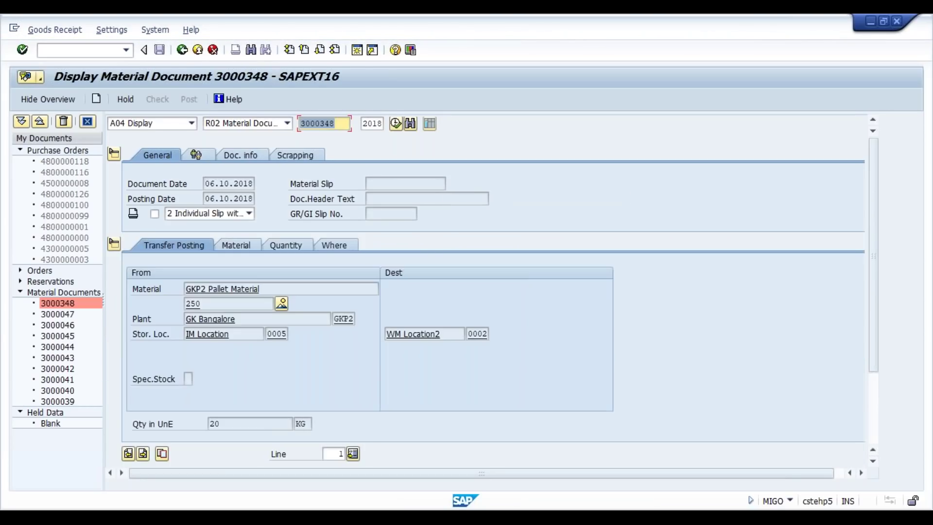
Review the Where, Quantity and Material tabs of material document 3000348
{"action": "left_click", "coordinate": [327, 248]}
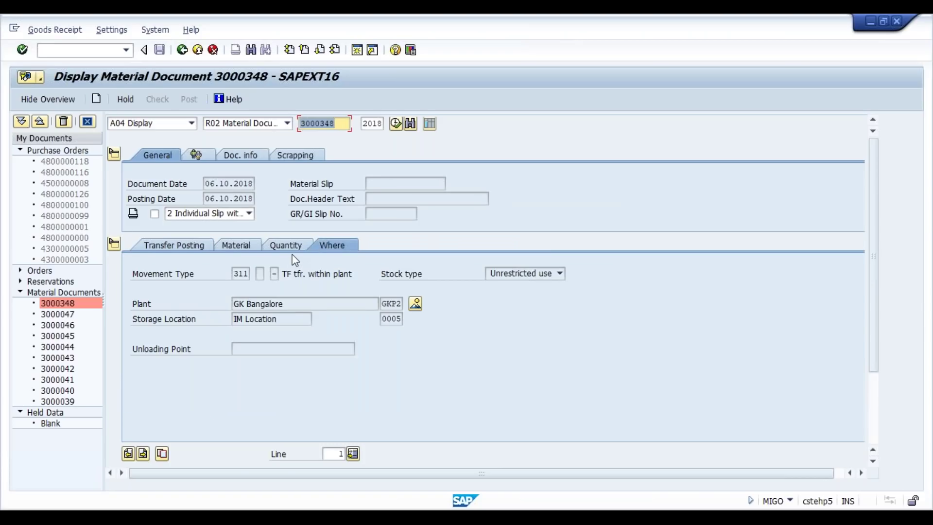
{"action": "left_click", "coordinate": [277, 249]}
{"action": "left_click", "coordinate": [233, 241]}
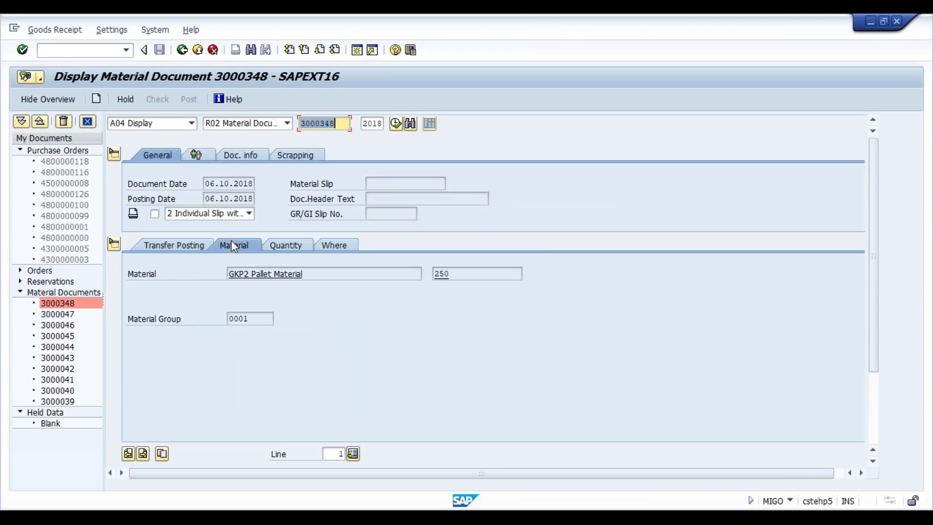
{"action": "left_click", "coordinate": [171, 240]}
Launch LT06 to create a transfer order for a material document
{"action": "left_click", "coordinate": [102, 51]}
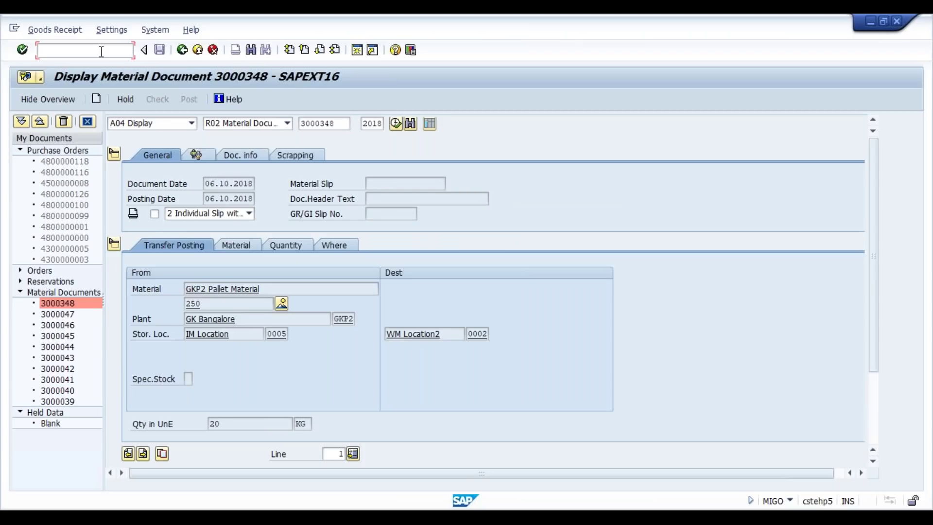
{"action": "type", "text": "/nlt06"}
{"action": "key", "text": "Return"}
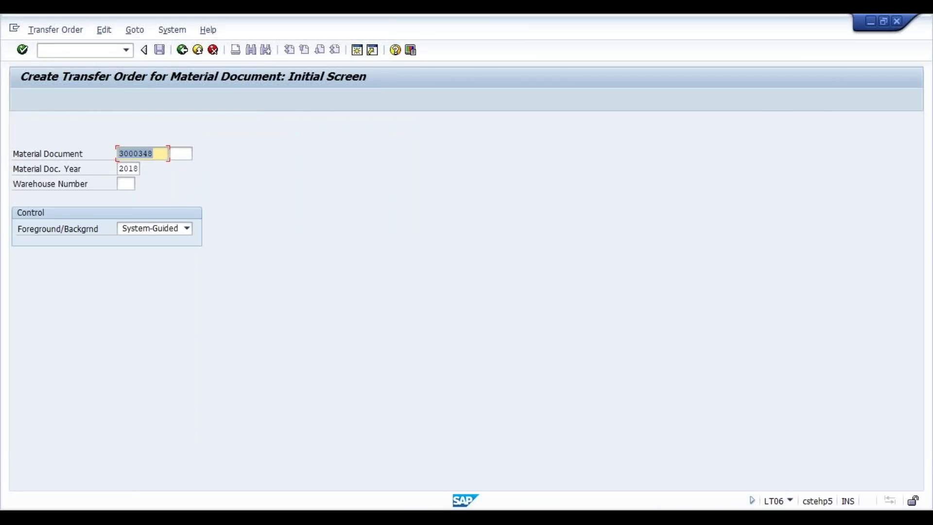
Enter warehouse G01 for document 3000348 and process the putaway in the foreground
{"action": "left_click", "coordinate": [126, 183]}
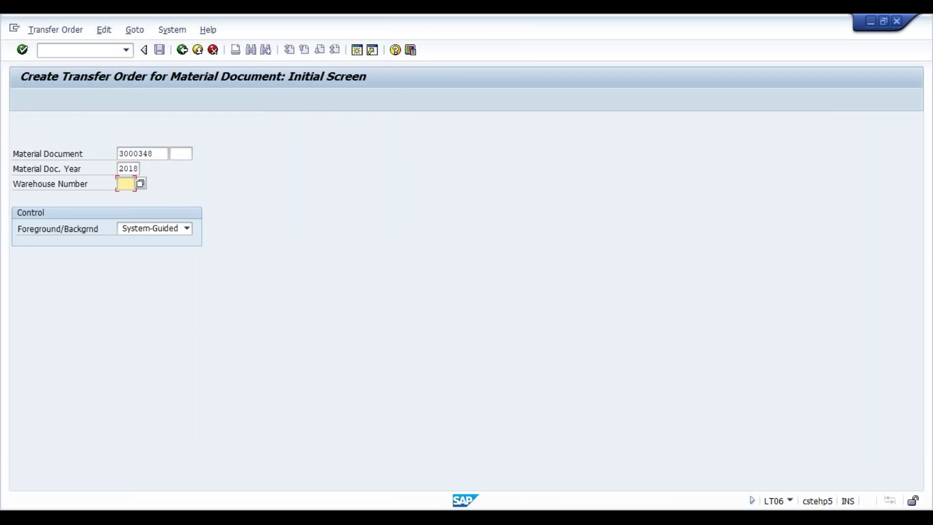
{"action": "key", "text": "Caps_Lock"}
{"action": "type", "text": "W"}
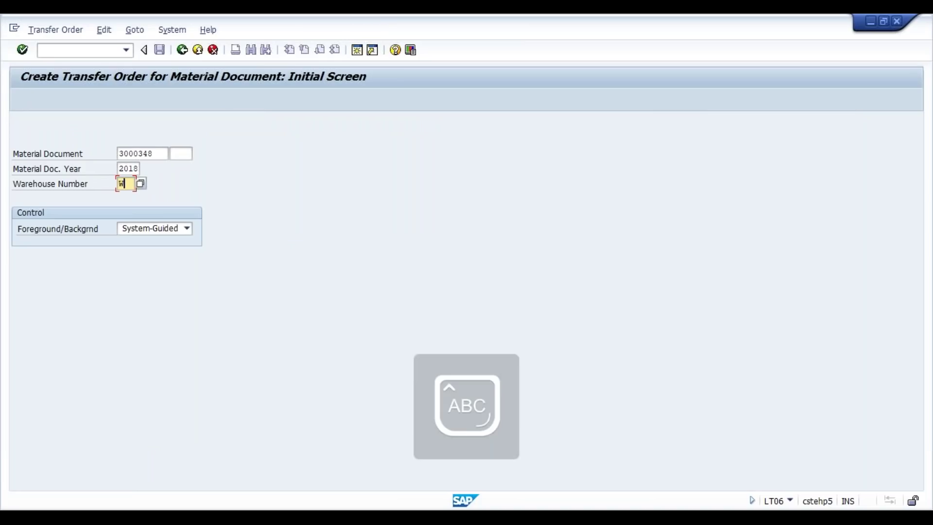
{"action": "type", "text": "01"}
{"action": "key", "text": "Return"}
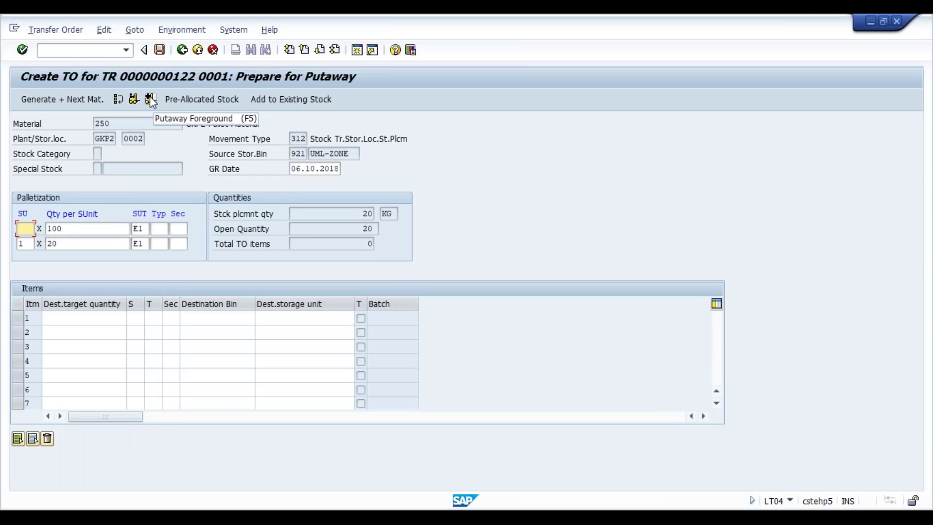
{"action": "left_click", "coordinate": [151, 99]}
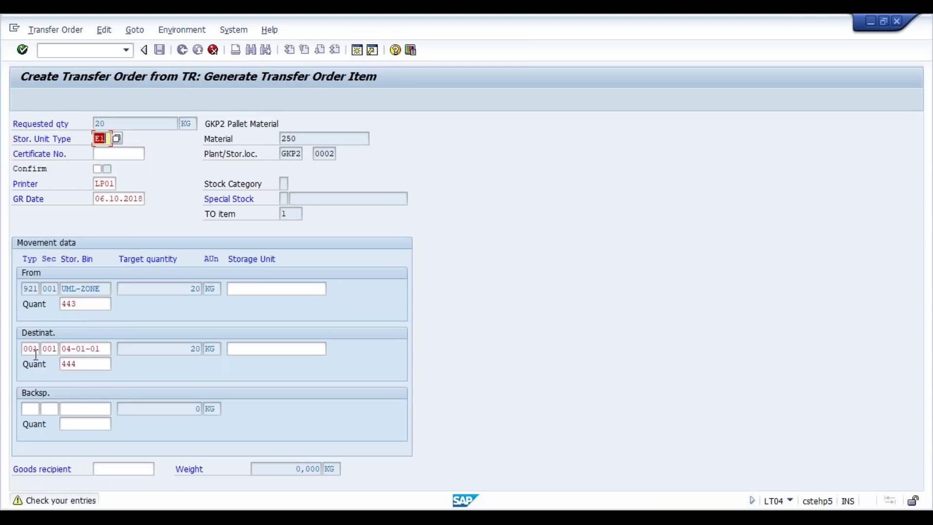
Replace destination bin 04-01-01 with 03-01-01, clear quant 444, and submit the item
{"action": "left_click", "coordinate": [77, 349]}
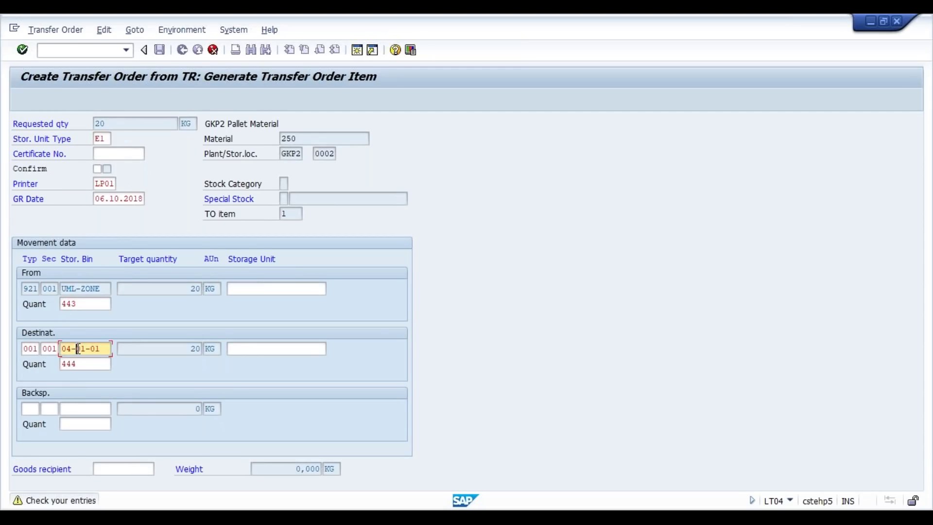
{"action": "key", "text": "ctrl+a"}
{"action": "type", "text": "03-01-01"}
{"action": "key", "text": "Tab"}
{"action": "key", "text": "Tab"}
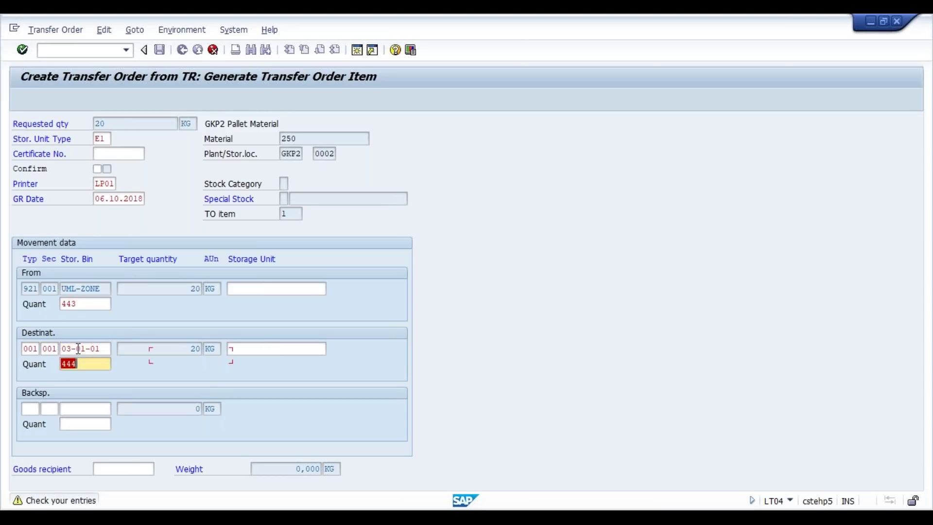
{"action": "key", "text": "BackSpace"}
{"action": "key", "text": "Return"}
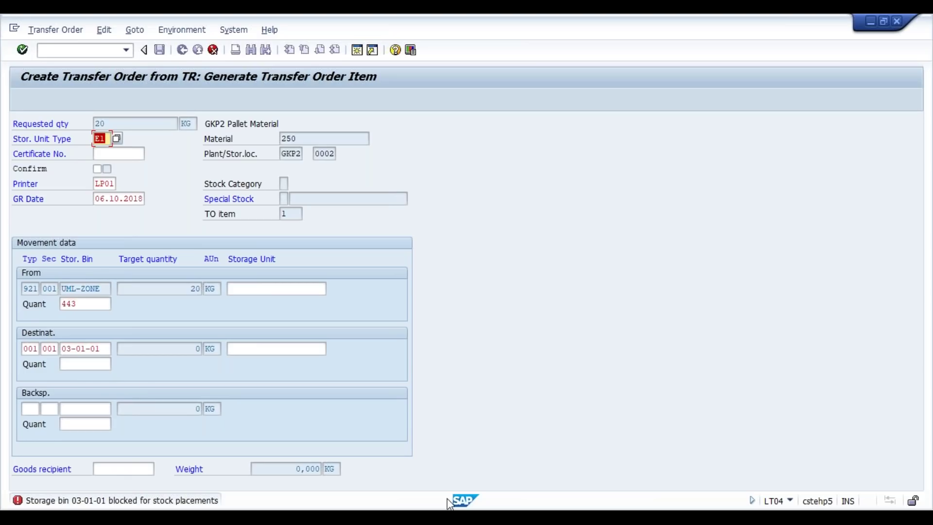
Switch back to the WM Topics deck showing slide 3 on blocking bins
{"action": "key", "text": "alt+Tab"}
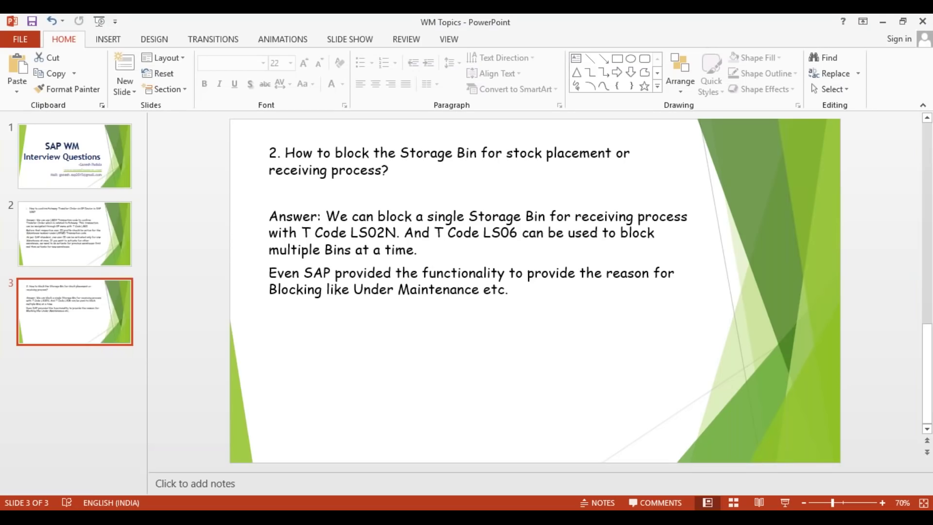